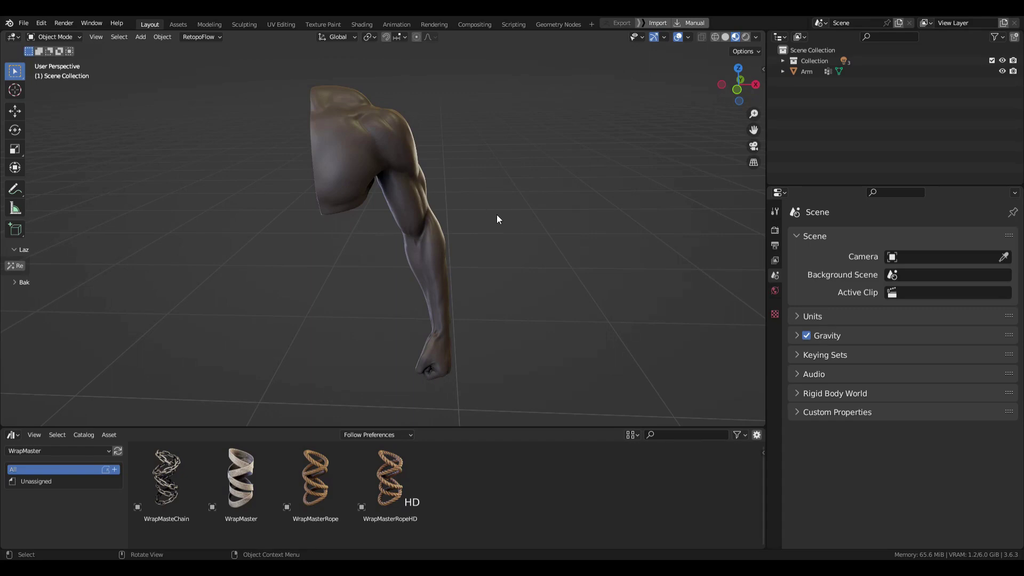
Place the WrapMasteChain asset in the scene beside the arm and review its geometry nodes settings.
{"action": "left_click", "coordinate": [174, 474]}
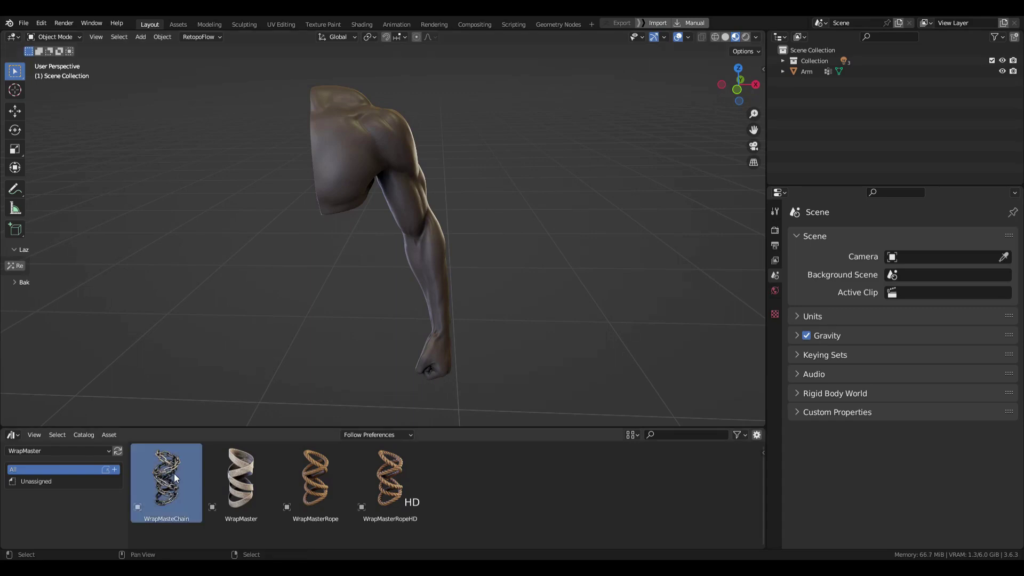
{"action": "left_click", "coordinate": [403, 505]}
{"action": "middle_click_drag", "start_coordinate": [406, 396], "coordinate": [346, 387], "text": "shift"}
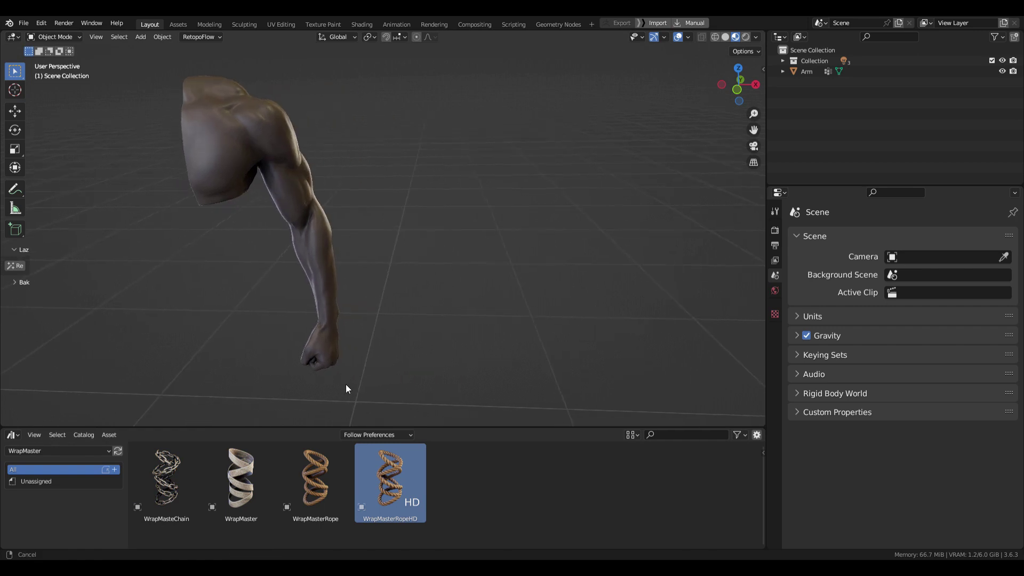
{"action": "left_click", "coordinate": [199, 484]}
{"action": "left_click_drag", "start_coordinate": [199, 485], "coordinate": [417, 395]}
{"action": "middle_click_drag", "start_coordinate": [418, 395], "coordinate": [376, 326], "text": "shift"}
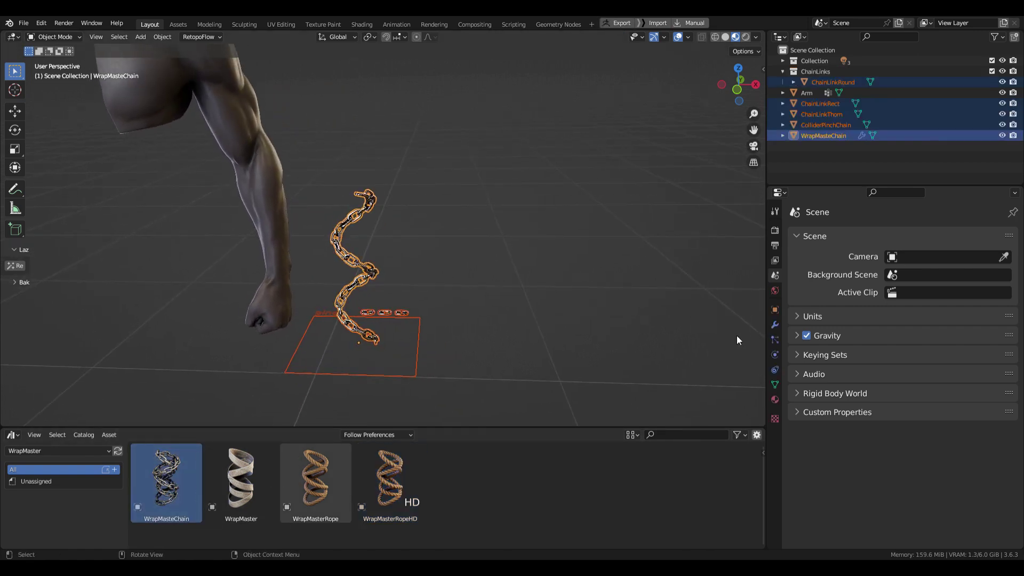
{"action": "left_click", "coordinate": [775, 326]}
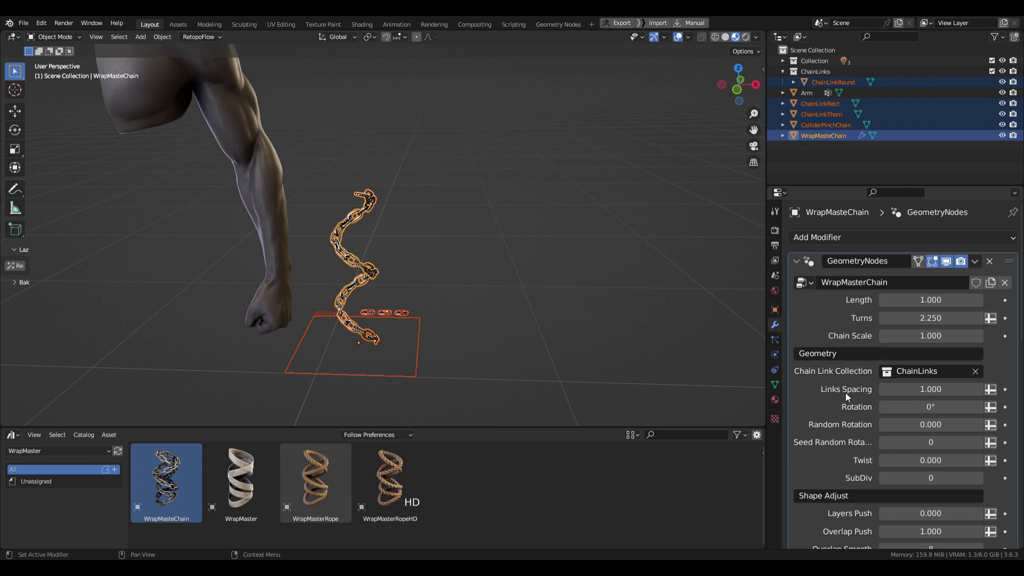
{"action": "scroll", "coordinate": [871, 360], "scroll_direction": "down", "scroll_amount": 15}
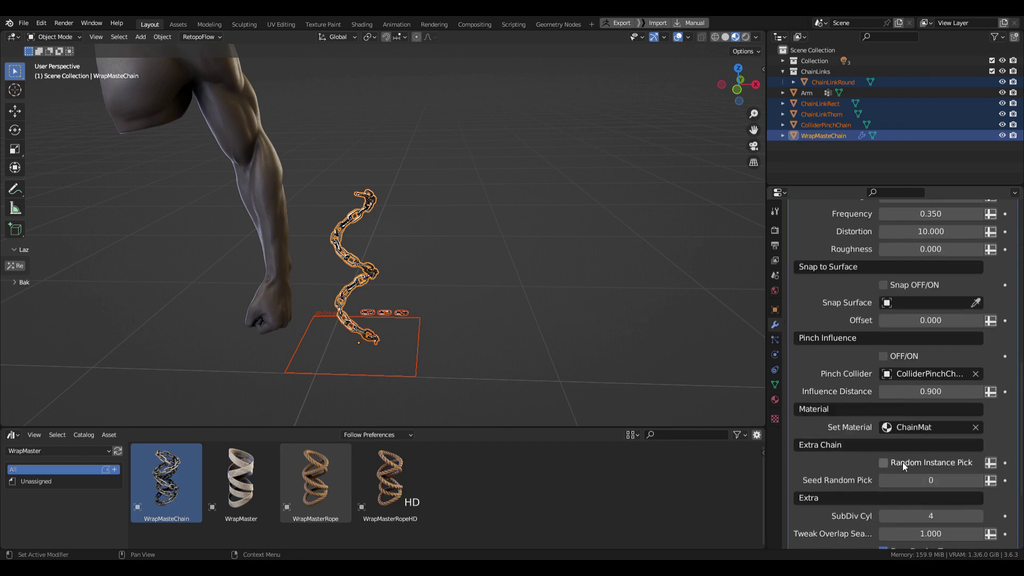
{"action": "scroll", "coordinate": [903, 463], "scroll_direction": "up", "scroll_amount": 15}
{"action": "middle_click_drag", "start_coordinate": [459, 376], "coordinate": [408, 405], "text": "shift"}
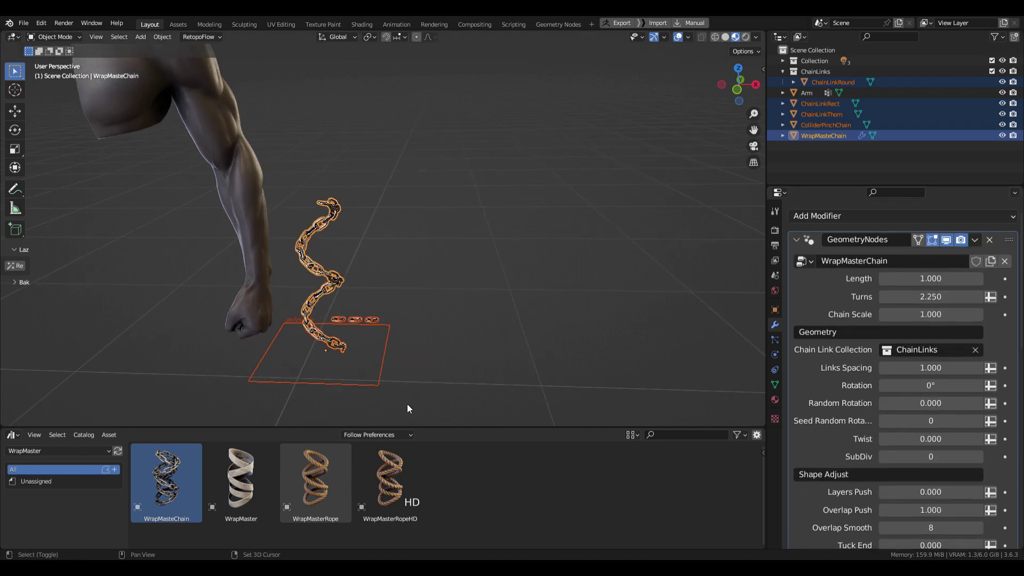
Place the WrapMasterRopeHD and WrapMasterRope assets in the scene beside the chain.
{"action": "left_click_drag", "start_coordinate": [390, 478], "coordinate": [472, 360]}
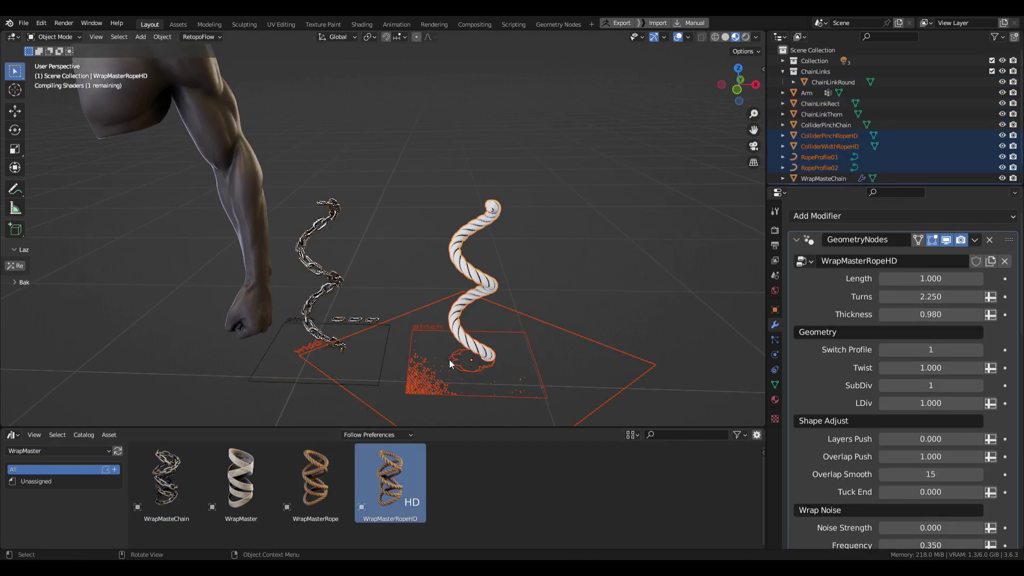
{"action": "middle_click_drag", "start_coordinate": [449, 361], "coordinate": [478, 356]}
{"action": "left_click_drag", "start_coordinate": [314, 488], "coordinate": [600, 347]}
{"action": "scroll", "coordinate": [581, 346], "scroll_direction": "up", "scroll_amount": 3}
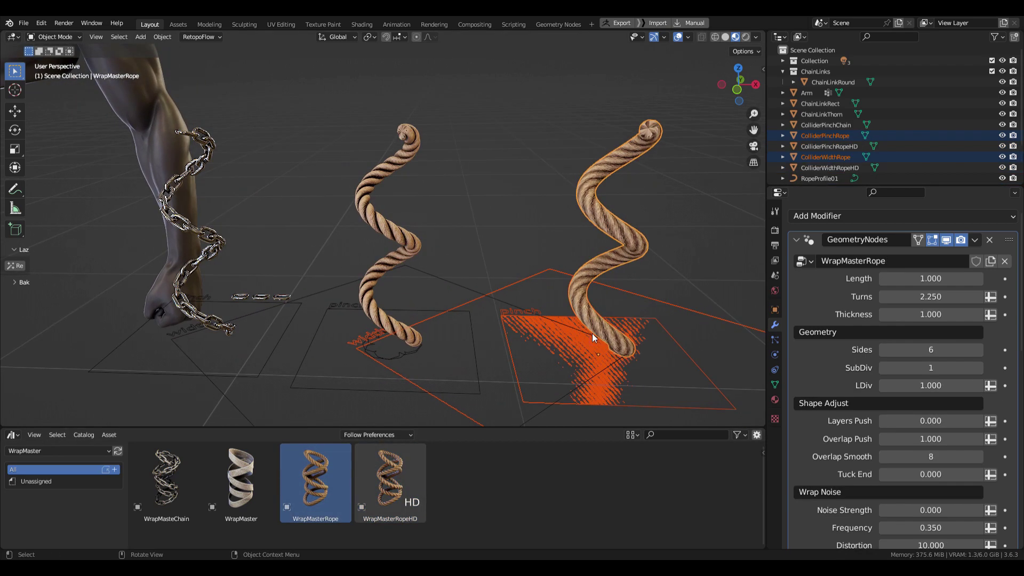
Select the HD rope and turn off Ambient Occlusion in the Eevee render settings.
{"action": "left_click", "coordinate": [369, 217]}
{"action": "left_click", "coordinate": [774, 233]}
{"action": "left_click", "coordinate": [808, 317]}
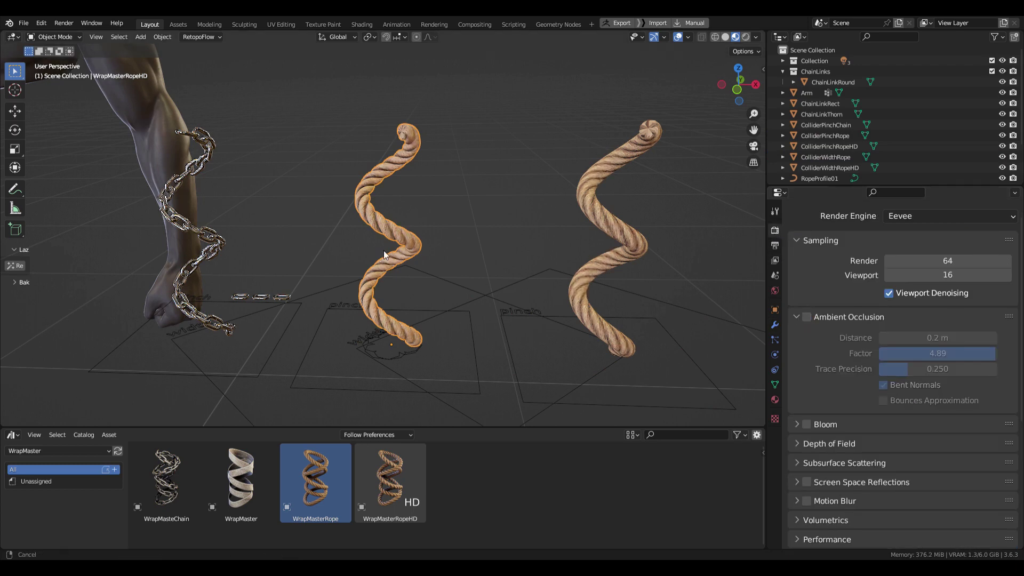
Inspect the HD rope up close without overlays and review its geometry nodes settings.
{"action": "scroll", "coordinate": [331, 239], "scroll_direction": "up", "scroll_amount": 3}
{"action": "key", "text": "alt+shift+z"}
{"action": "key", "text": "shift+alt+z"}
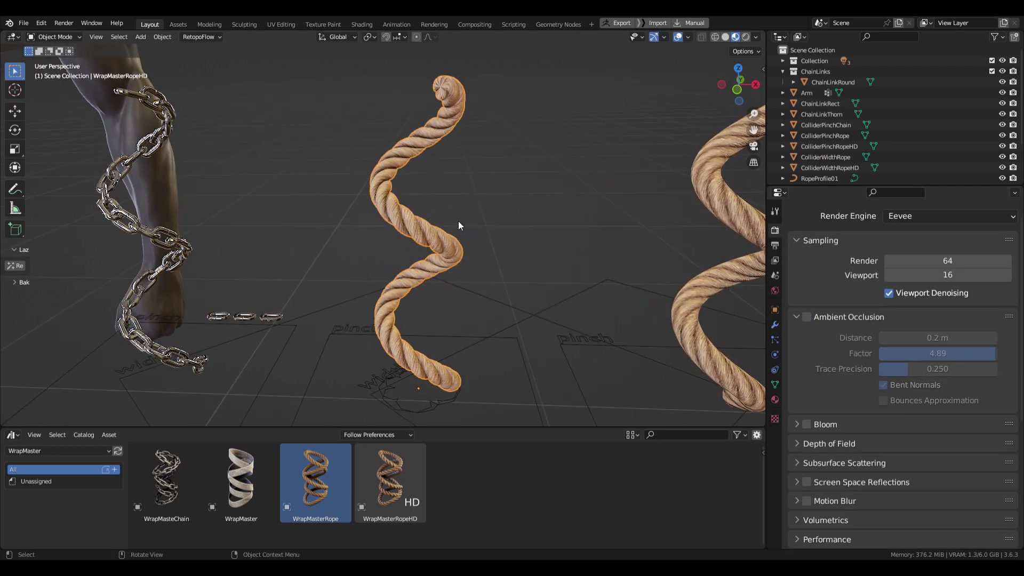
{"action": "scroll", "coordinate": [428, 223], "scroll_direction": "down", "scroll_amount": 4}
{"action": "left_click", "coordinate": [775, 326]}
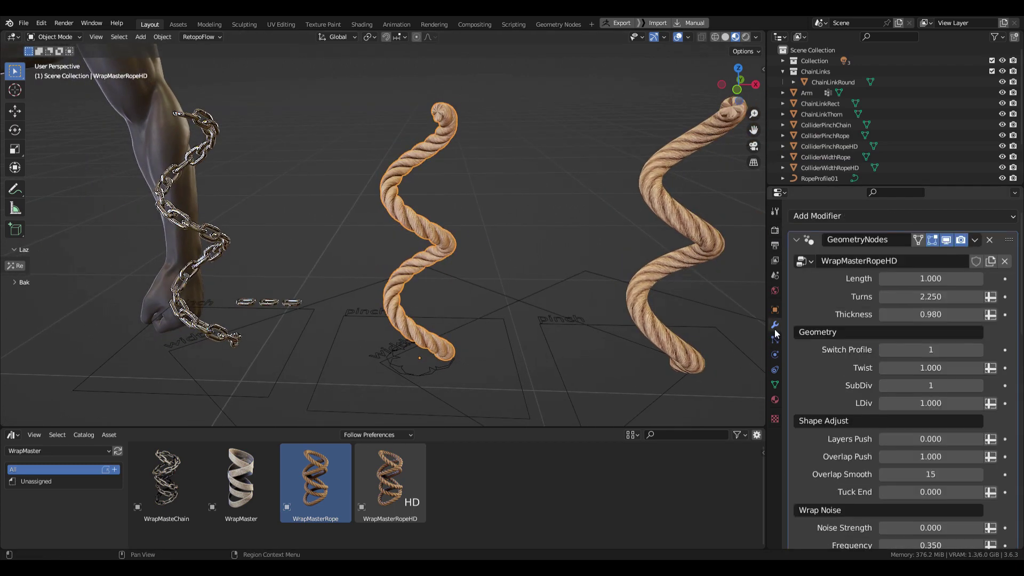
{"action": "scroll", "coordinate": [868, 388], "scroll_direction": "down", "scroll_amount": 15}
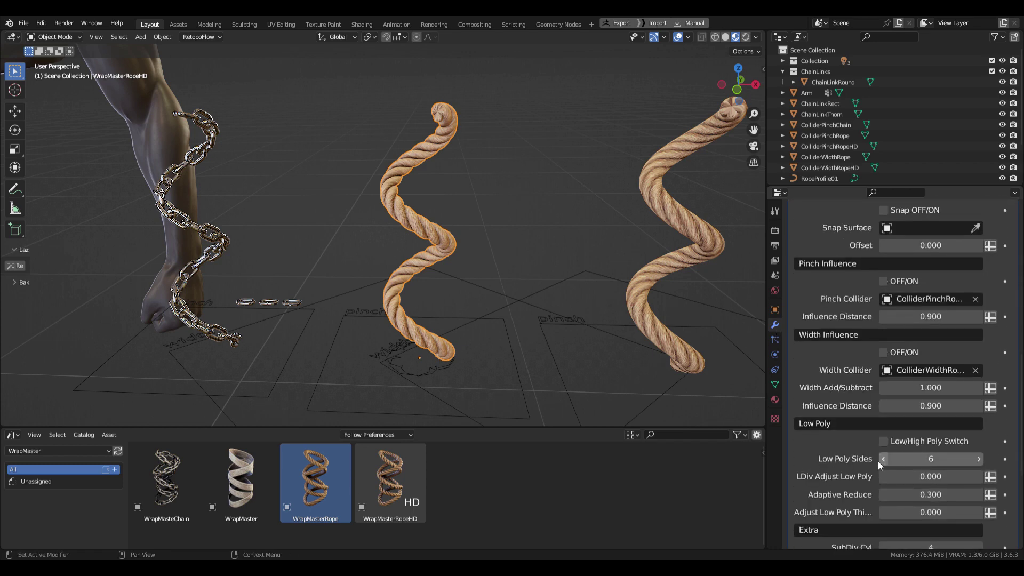
{"action": "scroll", "coordinate": [879, 462], "scroll_direction": "up", "scroll_amount": 15}
Hide both ropes together with their colliders and profile curves.
{"action": "middle_click_drag", "start_coordinate": [402, 325], "coordinate": [379, 151]}
{"action": "left_click_drag", "start_coordinate": [379, 151], "coordinate": [685, 399]}
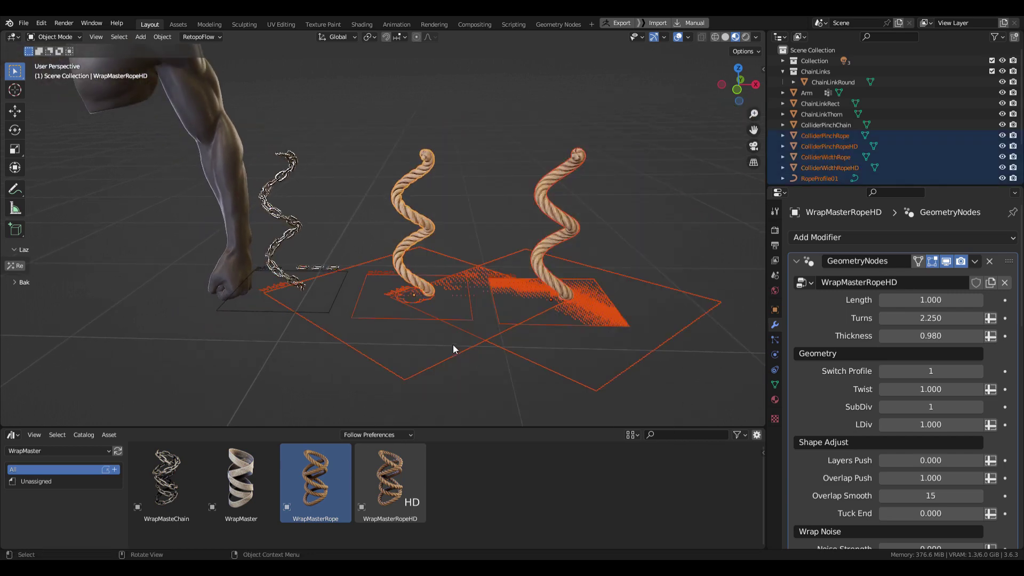
{"action": "key", "text": "h"}
Move the chain to the arm and snap it to the 3D cursor placed on the lower forearm.
{"action": "middle_click_drag", "start_coordinate": [379, 278], "coordinate": [514, 268]}
{"action": "left_click", "coordinate": [520, 223]}
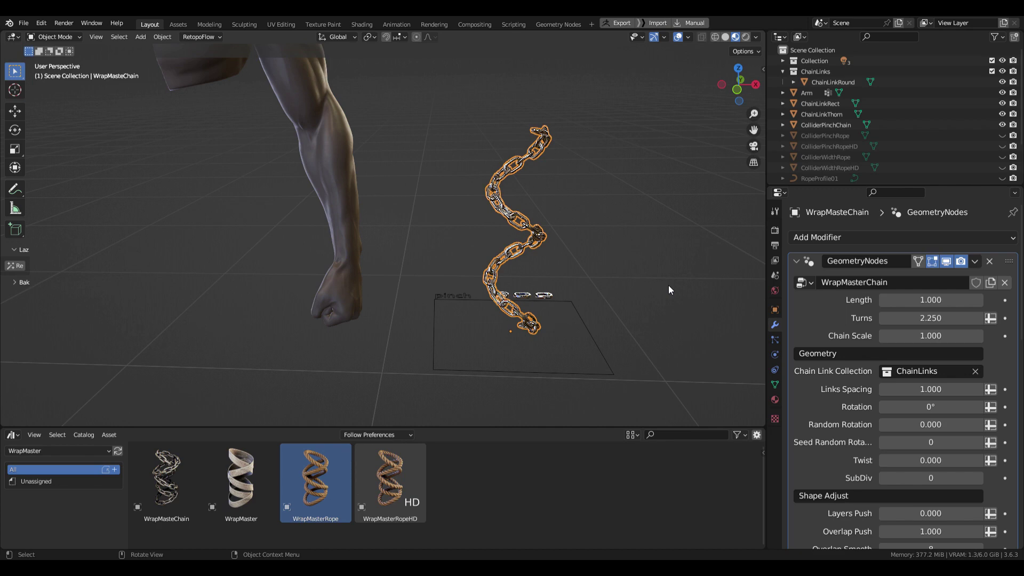
{"action": "middle_click_drag", "start_coordinate": [482, 252], "coordinate": [580, 230]}
{"action": "key", "text": "g"}
{"action": "left_click", "coordinate": [214, 296]}
{"action": "middle_click_drag", "start_coordinate": [214, 297], "coordinate": [547, 330]}
{"action": "right_click", "coordinate": [590, 318], "text": "shift"}
{"action": "key", "text": "shift+s"}
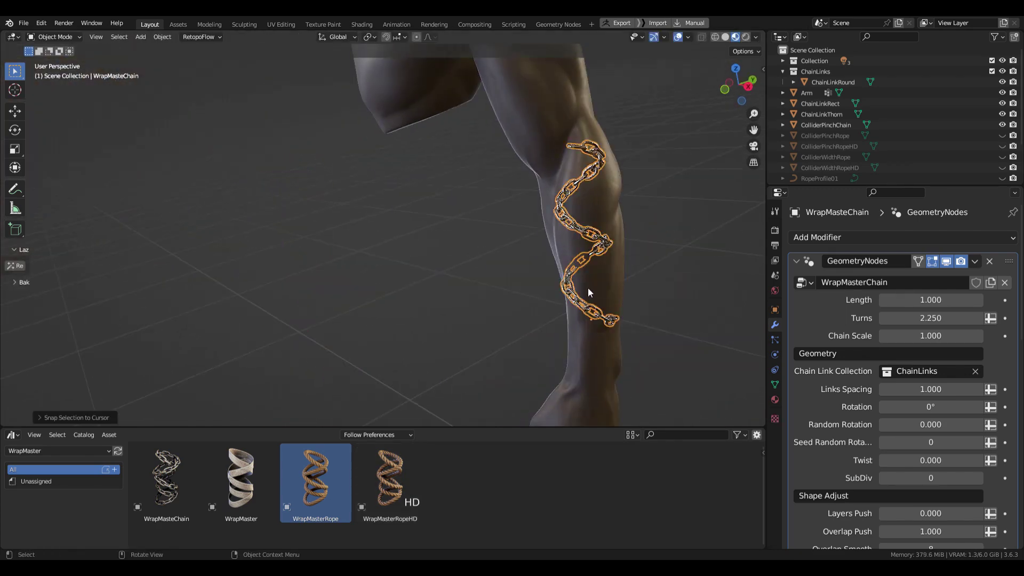
Move and rotate the chain so that it lines up with the direction of the forearm.
{"action": "key", "text": "g"}
{"action": "middle_click_drag", "start_coordinate": [588, 287], "coordinate": [733, 258]}
{"action": "left_click", "coordinate": [635, 277]}
{"action": "key", "text": "r"}
{"action": "left_click", "coordinate": [677, 242]}
In the chain's guide mesh, scale and move the upper edge loop so that it surrounds the forearm below the elbow.
{"action": "key", "text": "Tab"}
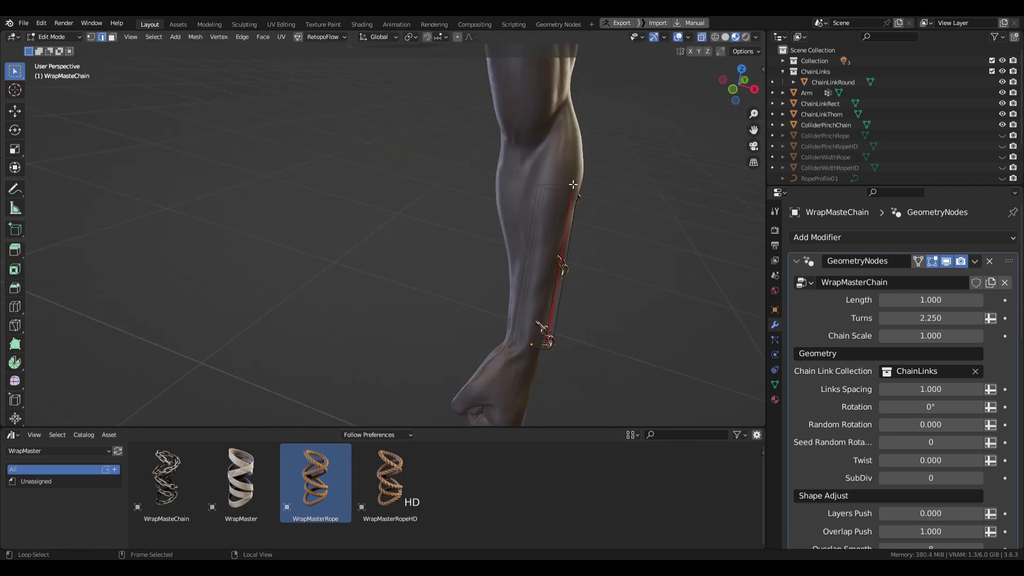
{"action": "left_click", "coordinate": [571, 188], "text": "alt"}
{"action": "middle_click_drag", "start_coordinate": [603, 197], "coordinate": [637, 207]}
{"action": "key", "text": "s"}
{"action": "left_click", "coordinate": [747, 254]}
{"action": "key", "text": "g"}
{"action": "left_click", "coordinate": [652, 217]}
{"action": "key", "text": "s"}
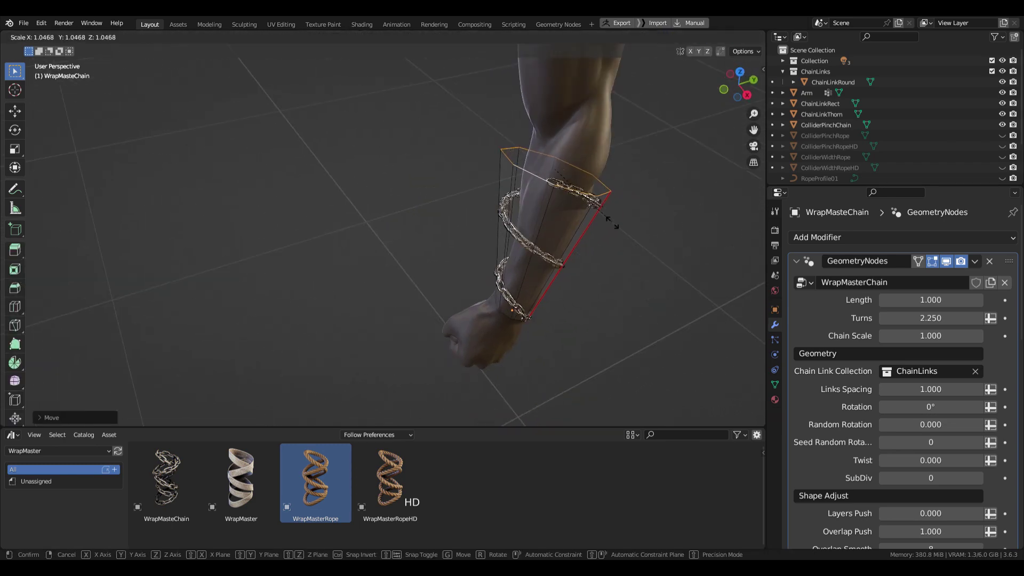
{"action": "left_click", "coordinate": [618, 224]}
Scale and move the guide mesh's lower edge loop so that it surrounds the wrist, and finish mesh editing.
{"action": "left_click", "coordinate": [551, 325], "text": "alt"}
{"action": "key", "text": "s"}
{"action": "left_click", "coordinate": [670, 326]}
{"action": "key", "text": "g"}
{"action": "middle_click_drag", "start_coordinate": [670, 326], "coordinate": [560, 235]}
{"action": "left_click", "coordinate": [613, 309]}
{"action": "key", "text": "g"}
{"action": "left_click", "coordinate": [578, 255]}
{"action": "middle_click_drag", "start_coordinate": [570, 165], "coordinate": [576, 230]}
{"action": "key", "text": "Tab"}
Enable surface snapping for the chain with Arm as the snap surface.
{"action": "scroll", "coordinate": [846, 382], "scroll_direction": "down", "scroll_amount": 15}
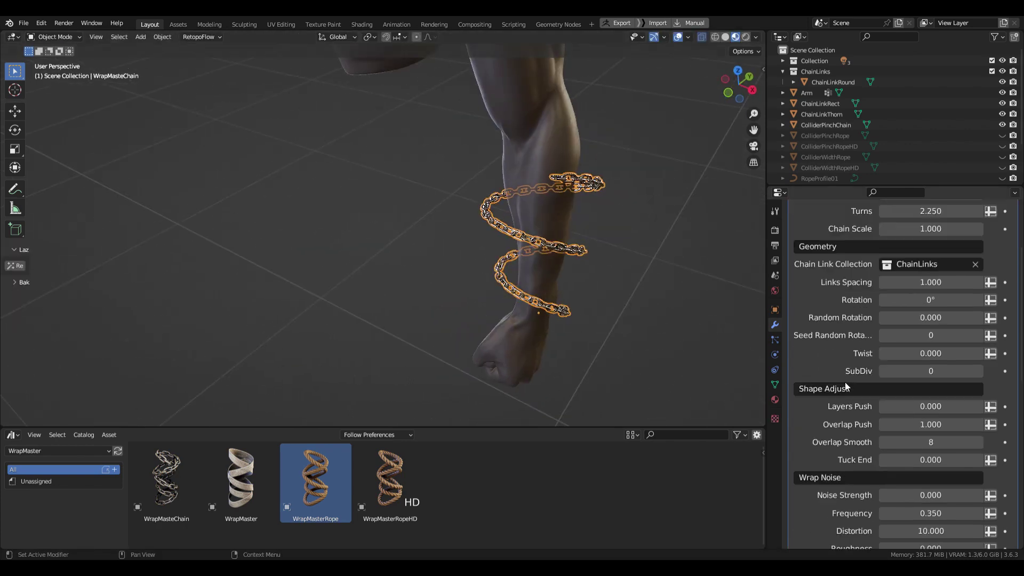
{"action": "left_click", "coordinate": [500, 349]}
{"action": "middle_click_drag", "start_coordinate": [539, 294], "coordinate": [480, 250]}
Set the chain's Length to 2.190 and hide the viewport overlays.
{"action": "scroll", "coordinate": [896, 283], "scroll_direction": "up", "scroll_amount": 15}
{"action": "left_click_drag", "start_coordinate": [896, 299], "coordinate": [949, 300]}
{"action": "key", "text": "alt+shift+z"}
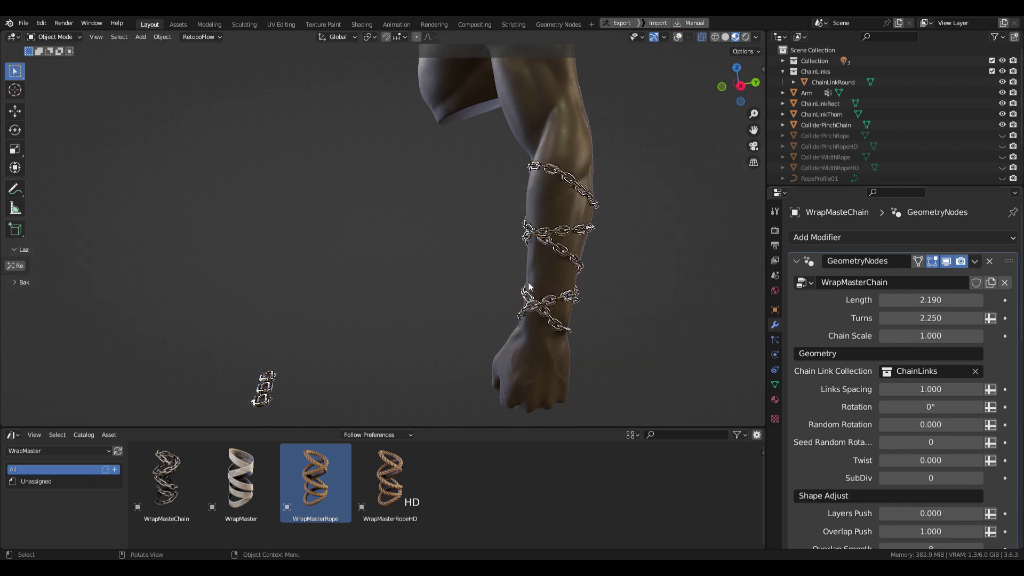
{"action": "scroll", "coordinate": [551, 279], "scroll_direction": "up", "scroll_amount": 3}
{"action": "middle_click_drag", "start_coordinate": [552, 279], "coordinate": [555, 259]}
Set the chain's Turns to 3.140 and its Chain Scale to 1.130.
{"action": "left_click_drag", "start_coordinate": [907, 319], "coordinate": [954, 319]}
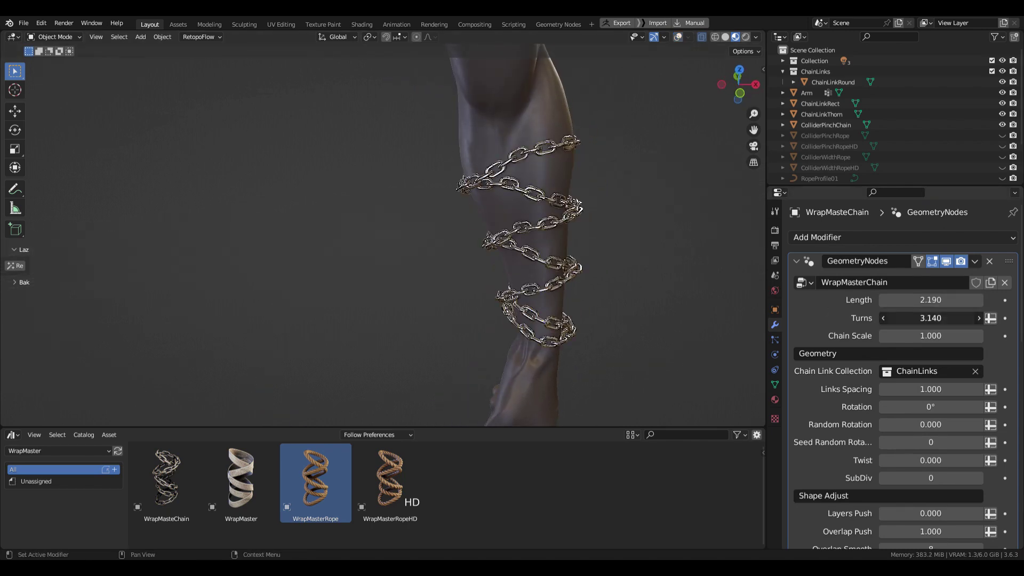
{"action": "middle_click_drag", "start_coordinate": [613, 273], "coordinate": [596, 271]}
{"action": "mouse_move", "coordinate": [917, 337]}
{"action": "left_mouse_down"}
{"action": "mouse_move", "coordinate": [943, 336]}
{"action": "mouse_move", "coordinate": [924, 336]}
{"action": "left_mouse_up"}
{"action": "middle_click_drag", "start_coordinate": [512, 288], "coordinate": [469, 275]}
Try adjusting the chain's Layers Push under Shape Adjust.
{"action": "scroll", "coordinate": [891, 391], "scroll_direction": "down", "scroll_amount": 8}
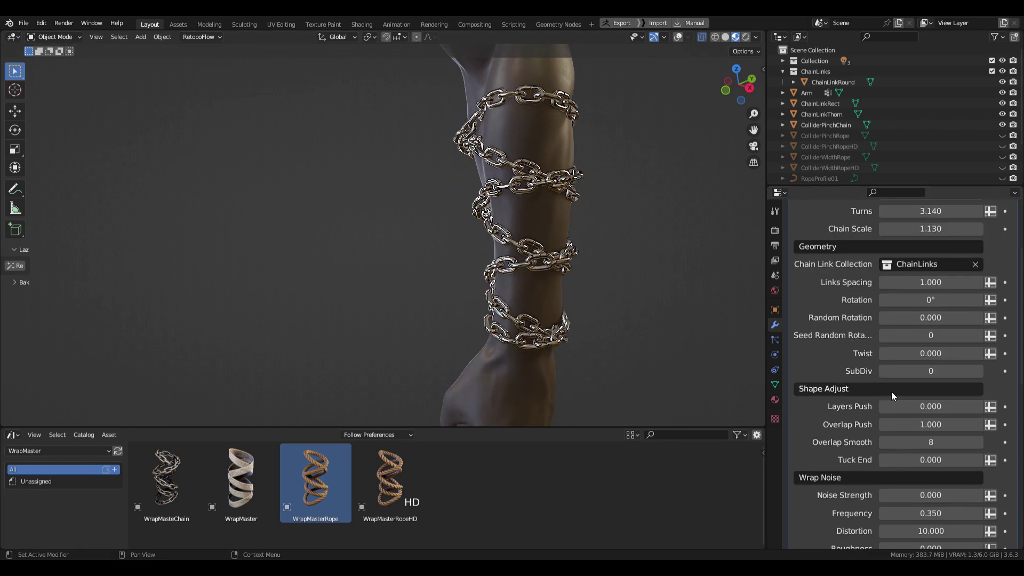
{"action": "mouse_move", "coordinate": [913, 410]}
{"action": "left_mouse_down"}
{"action": "mouse_move", "coordinate": [960, 410]}
{"action": "mouse_move", "coordinate": [917, 428]}
{"action": "left_mouse_up"}
{"action": "middle_click_drag", "start_coordinate": [576, 302], "coordinate": [681, 312]}
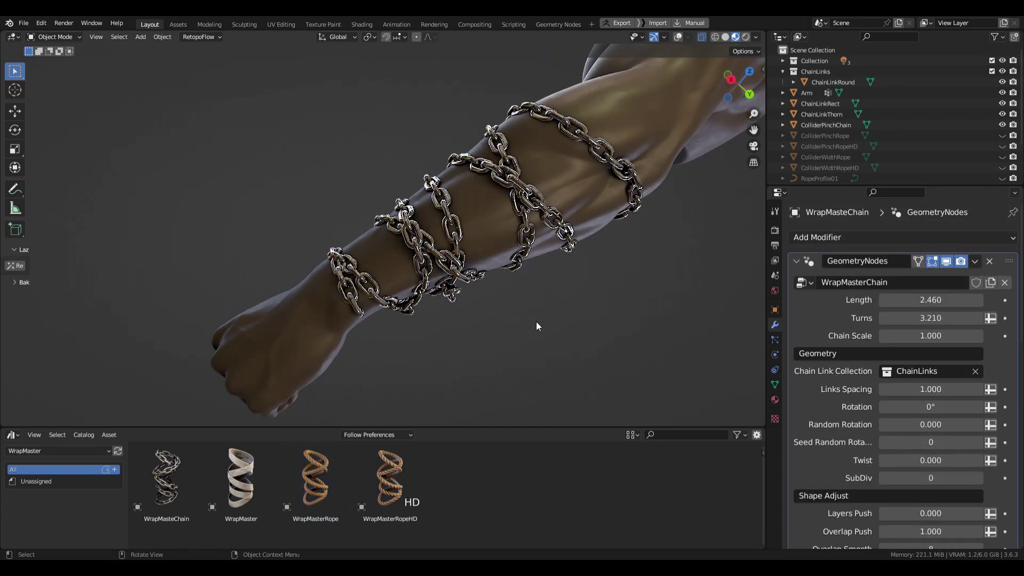
Set the chain's surface snap Offset to 0.060.
{"action": "scroll", "coordinate": [897, 344], "scroll_direction": "down", "scroll_amount": 20}
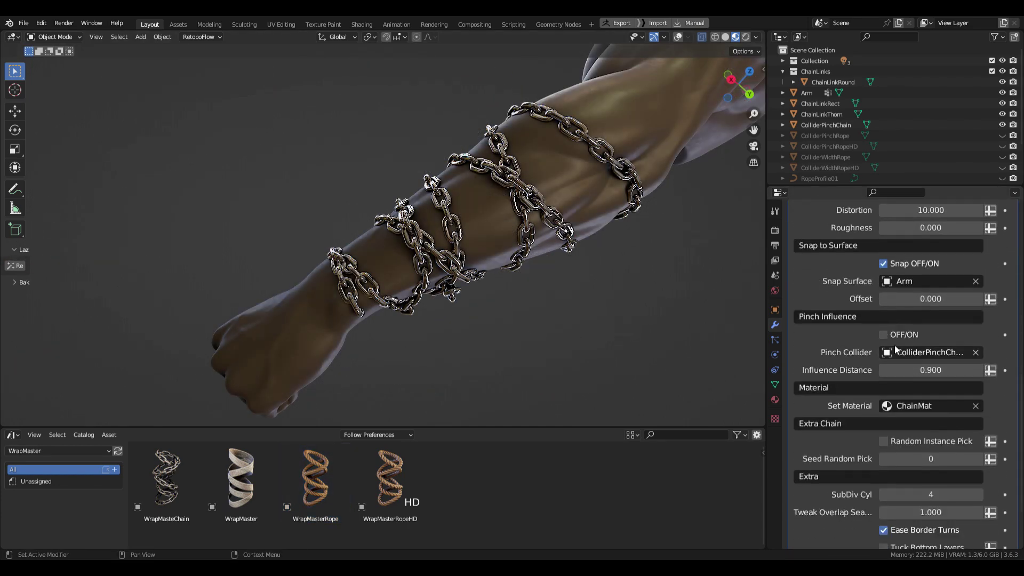
{"action": "scroll", "coordinate": [916, 352], "scroll_direction": "up", "scroll_amount": 1}
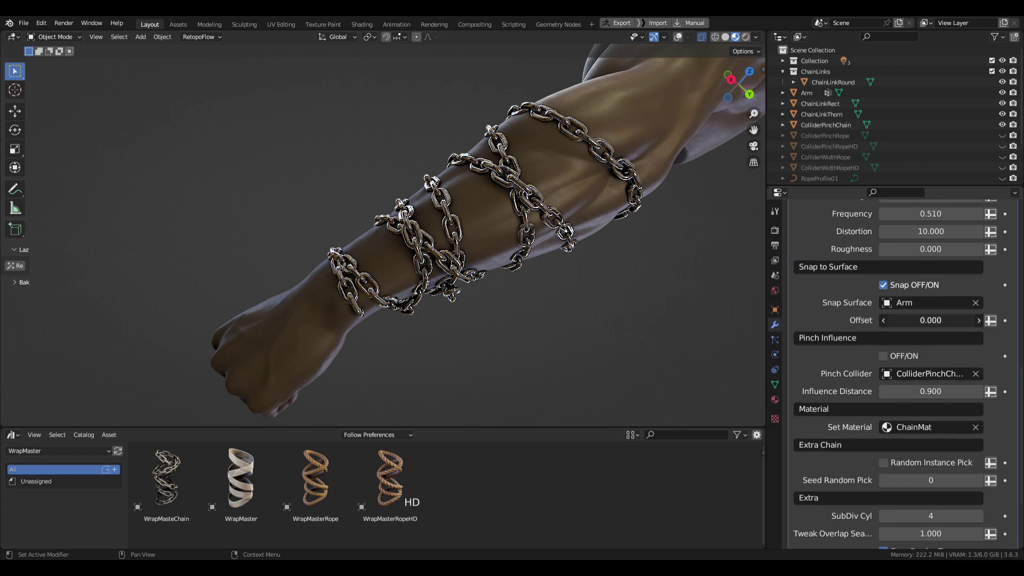
{"action": "mouse_move", "coordinate": [931, 321]}
{"action": "left_mouse_down"}
{"action": "mouse_move", "coordinate": [957, 321]}
{"action": "mouse_move", "coordinate": [947, 321]}
{"action": "left_mouse_up"}
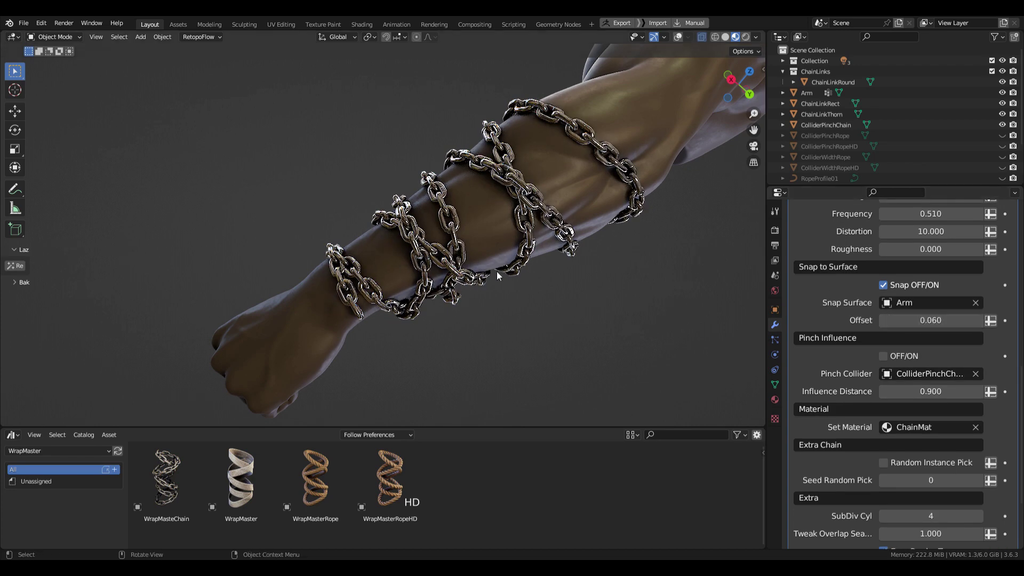
Set the Chain Scale to 1.080 and the Links Spacing to 1.160.
{"action": "scroll", "coordinate": [853, 302], "scroll_direction": "up", "scroll_amount": 18}
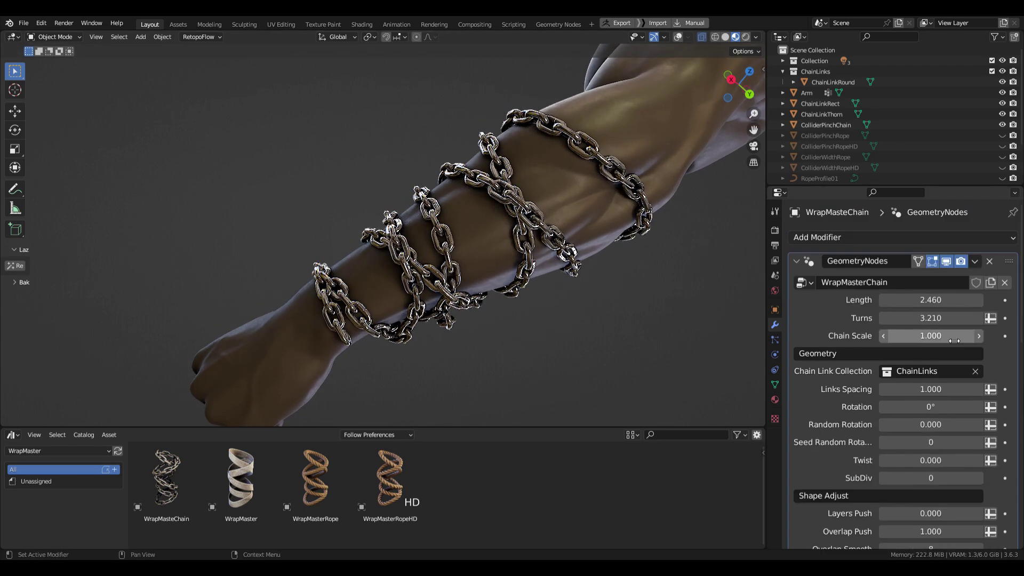
{"action": "scroll", "coordinate": [907, 304], "scroll_direction": "down", "scroll_amount": 2}
{"action": "mouse_move", "coordinate": [931, 293]}
{"action": "left_mouse_down"}
{"action": "mouse_move", "coordinate": [962, 293]}
{"action": "mouse_move", "coordinate": [940, 292]}
{"action": "left_mouse_up"}
{"action": "middle_click_drag", "start_coordinate": [520, 282], "coordinate": [518, 272], "text": "ctrl"}
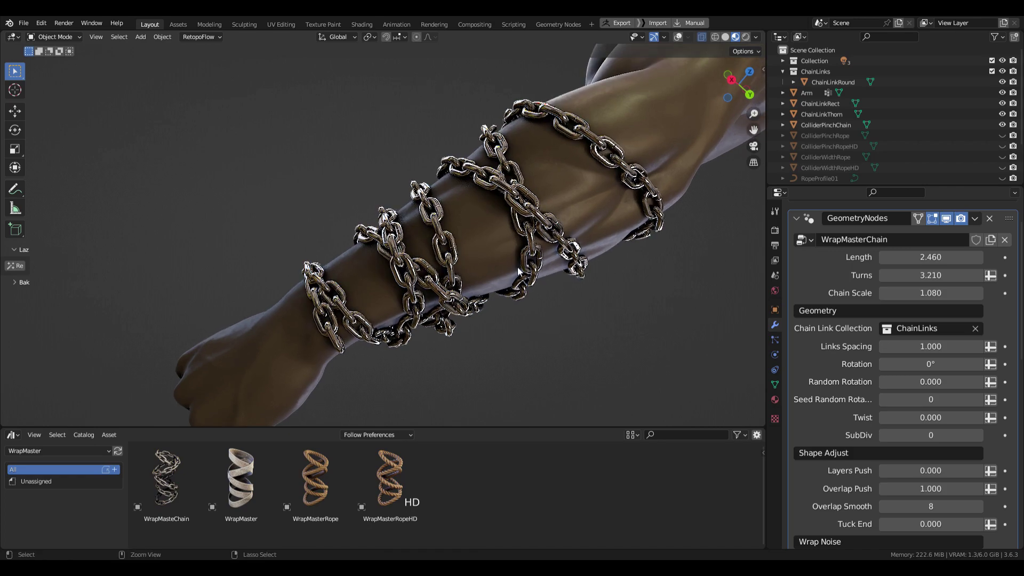
{"action": "mouse_move", "coordinate": [931, 347]}
{"action": "left_mouse_down"}
{"action": "mouse_move", "coordinate": [966, 346]}
{"action": "mouse_move", "coordinate": [940, 346]}
{"action": "left_mouse_up"}
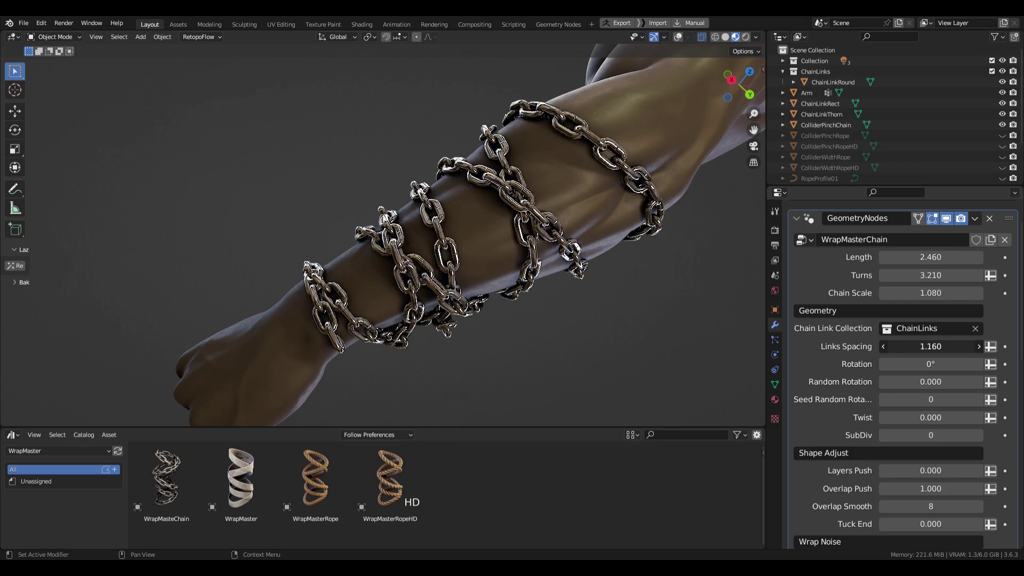
{"action": "middle_click_drag", "start_coordinate": [558, 334], "coordinate": [539, 338]}
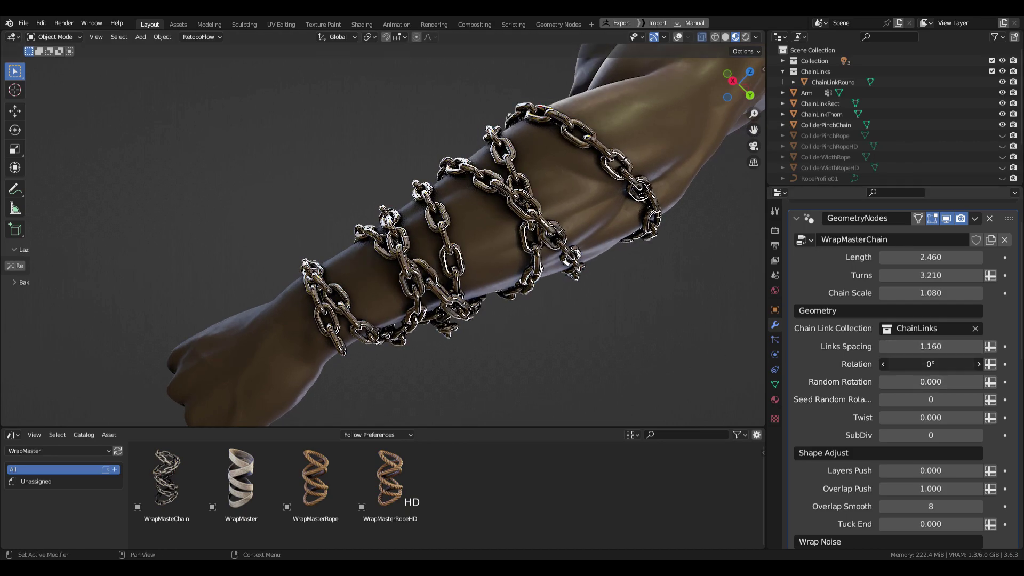
Try a link Rotation of 115° and a Random Rotation of -1.000, resetting each to 0.
{"action": "left_click_drag", "start_coordinate": [931, 364], "coordinate": [968, 364]}
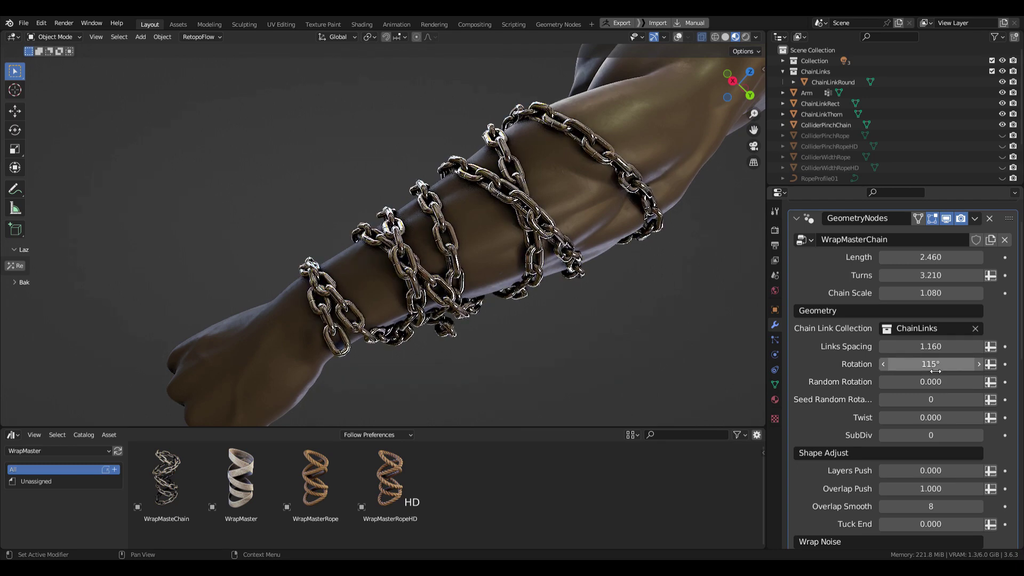
{"action": "type", "text": "0"}
{"action": "key", "text": "Return"}
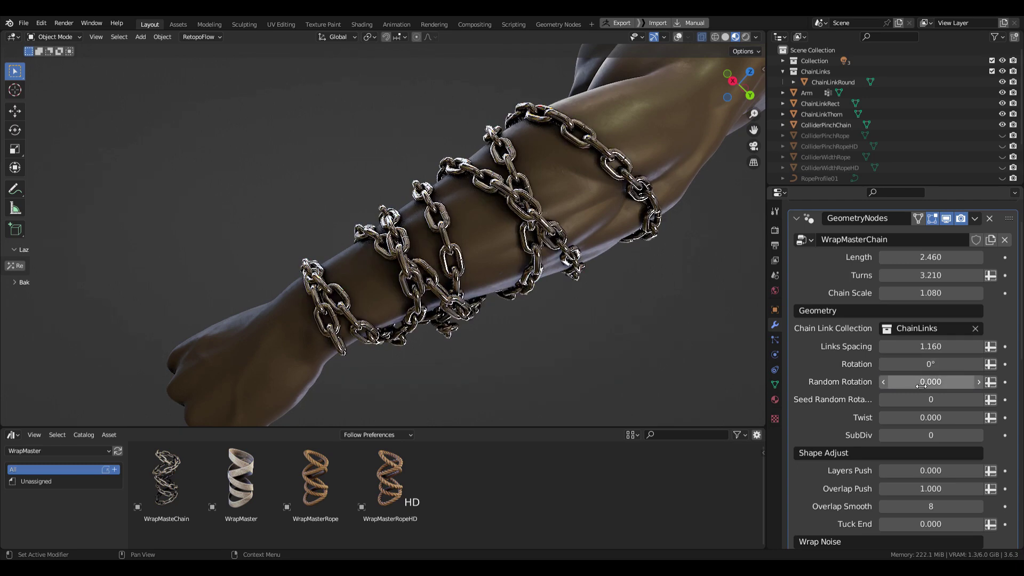
{"action": "left_click_drag", "start_coordinate": [931, 382], "coordinate": [880, 382]}
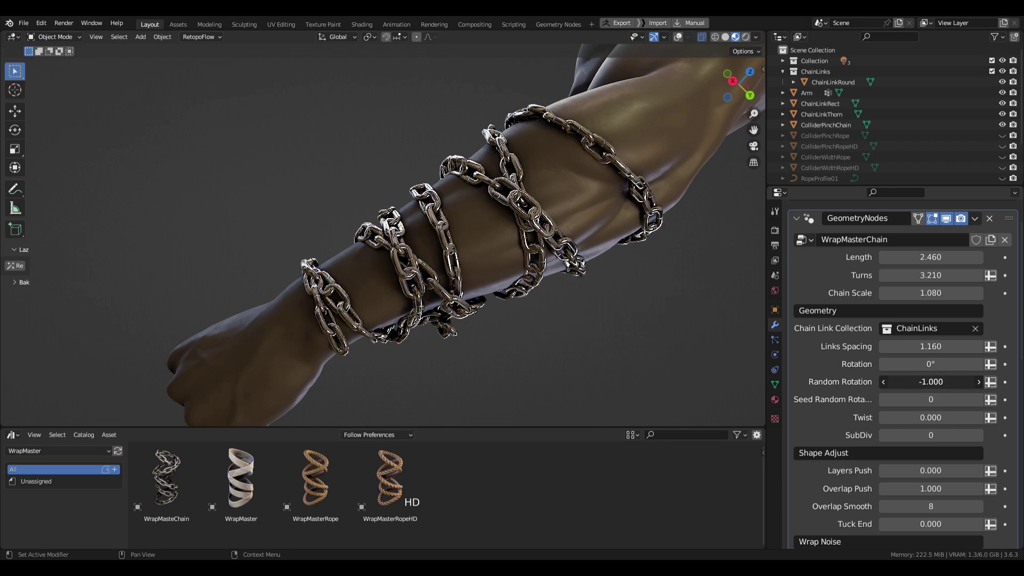
{"action": "type", "text": "0"}
{"action": "key", "text": "Return"}
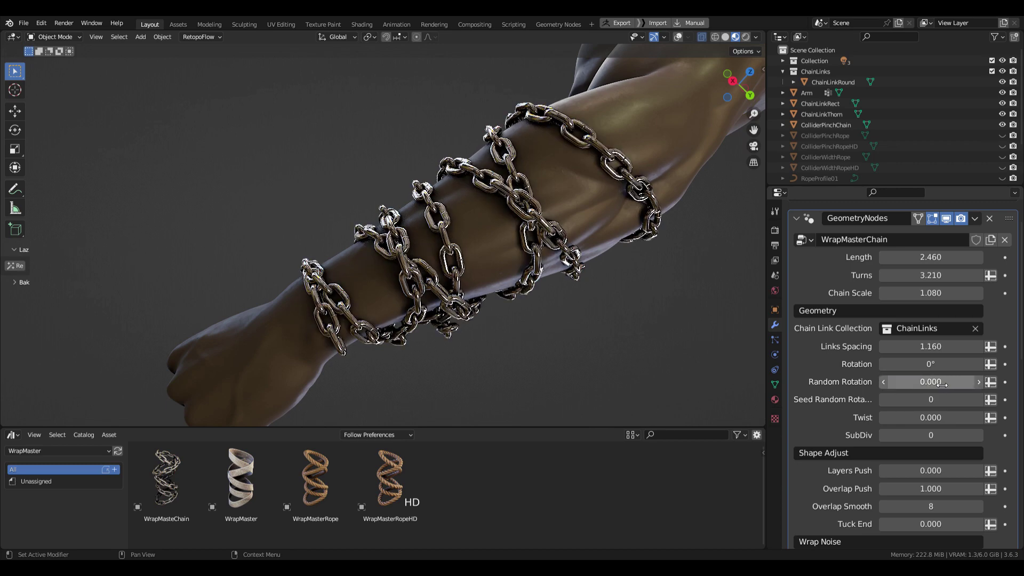
Set the Length of the chain around the forearm to 1.000.
{"action": "middle_click_drag", "start_coordinate": [468, 312], "coordinate": [571, 316]}
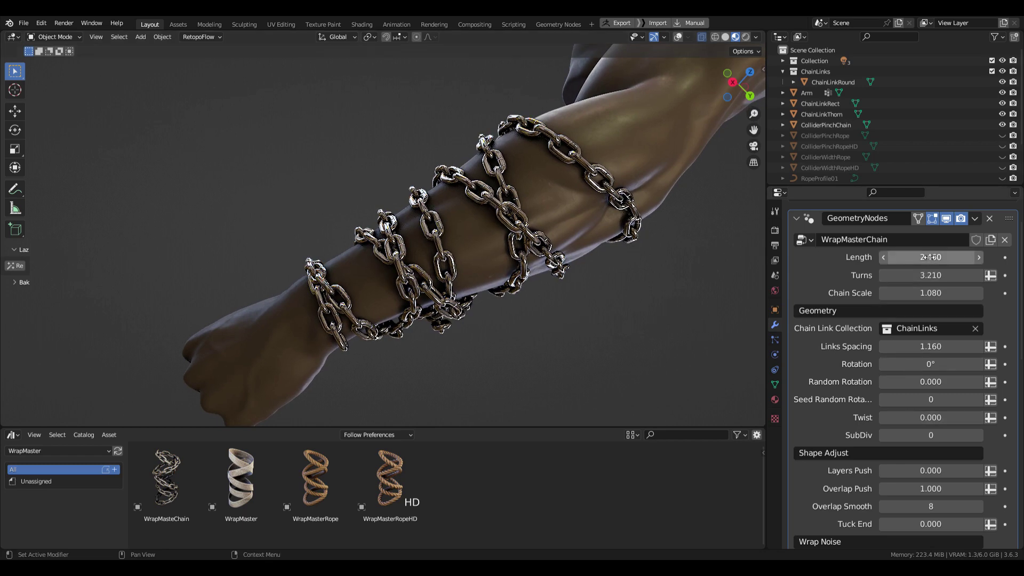
{"action": "key", "text": "Return"}
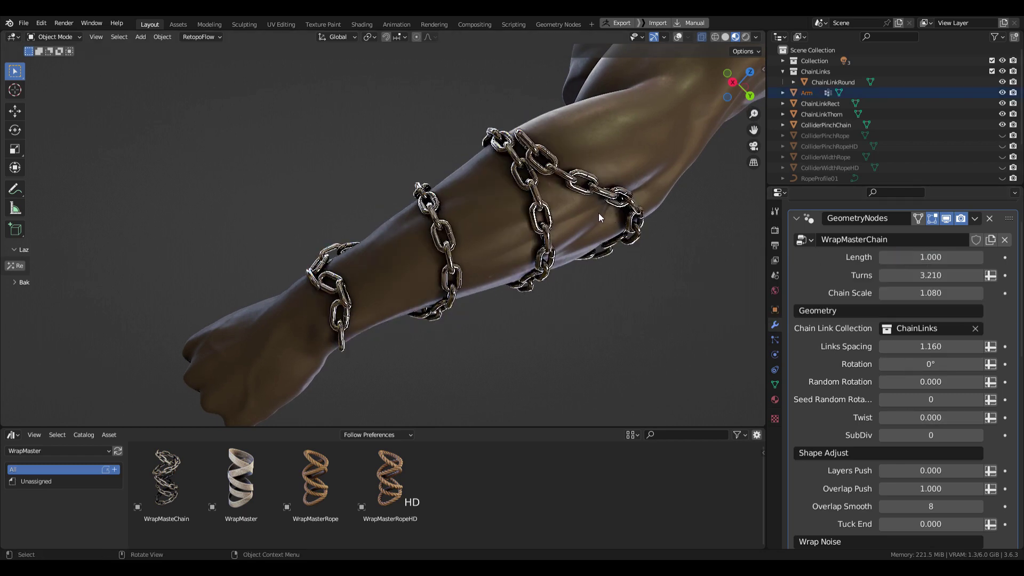
Set the chain's wrap Noise Strength to 0 and isolate the chain in local view.
{"action": "left_click", "coordinate": [598, 213]}
{"action": "scroll", "coordinate": [854, 433], "scroll_direction": "down", "scroll_amount": 5}
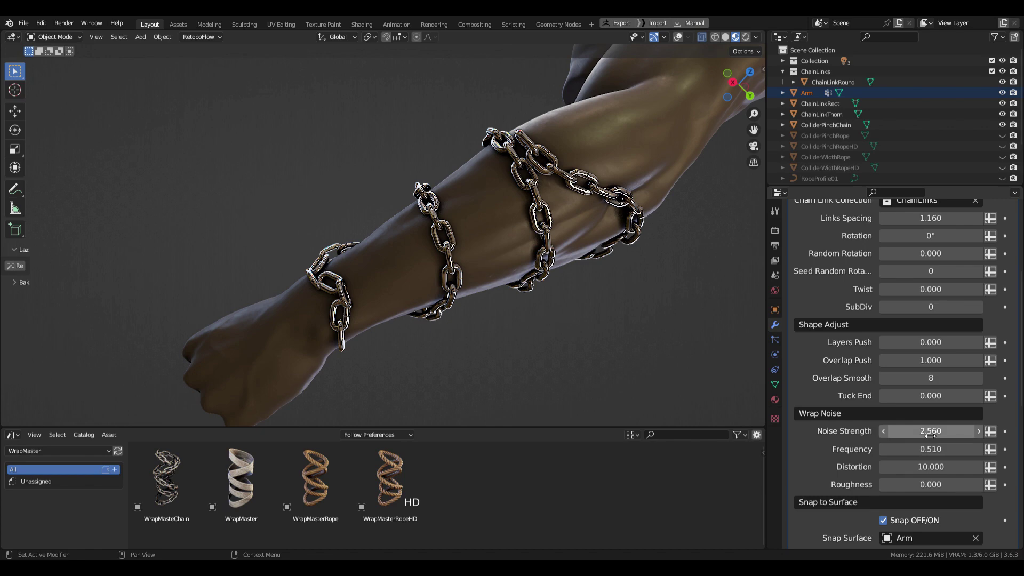
{"action": "type", "text": "0"}
{"action": "key", "text": "Return"}
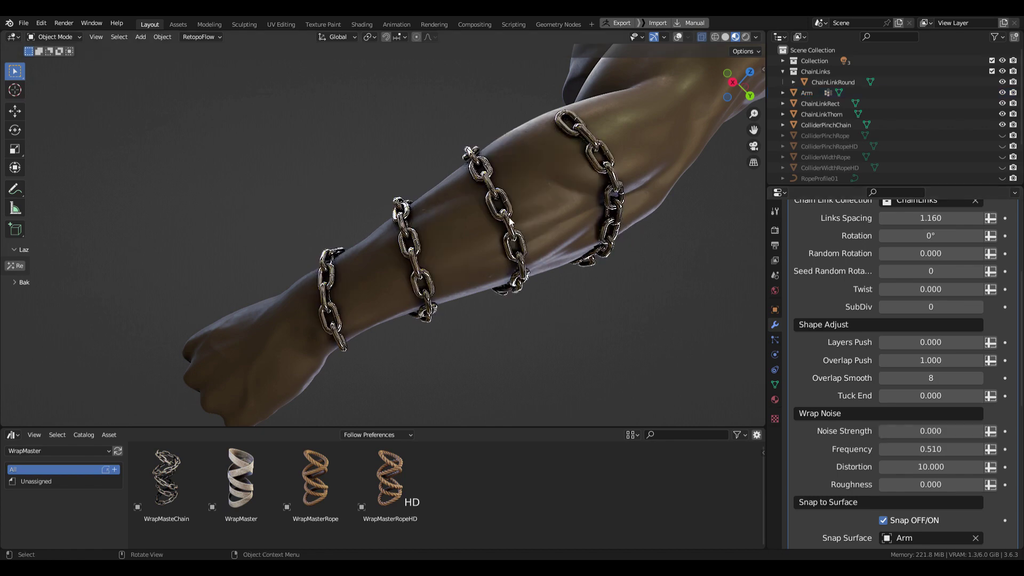
{"action": "key", "text": "slash"}
{"action": "middle_click_drag", "start_coordinate": [510, 225], "coordinate": [475, 186]}
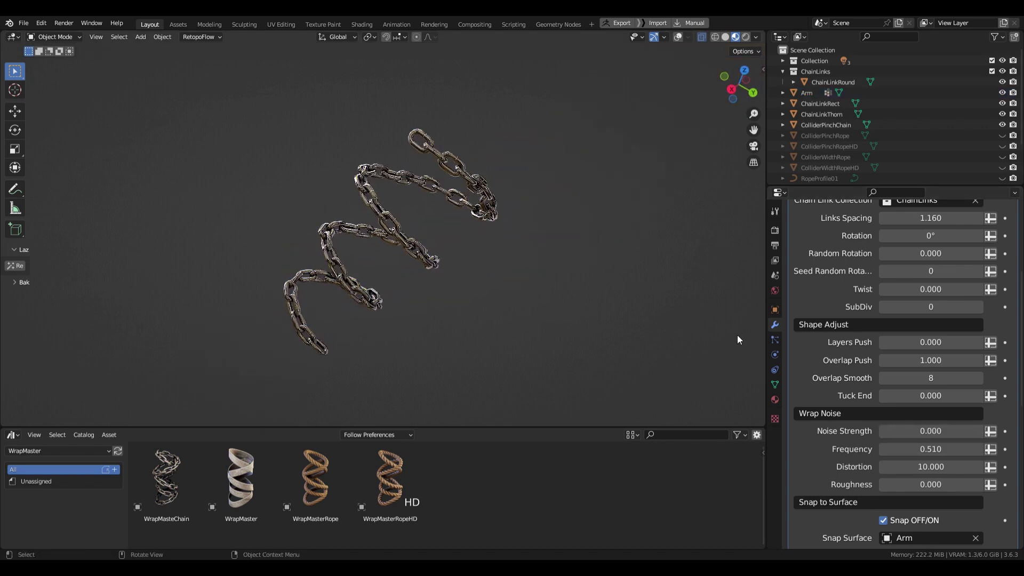
Try a link Twist on the isolated chain, and undo the changes back to the noisy wrap around the arm.
{"action": "scroll", "coordinate": [899, 363], "scroll_direction": "up", "scroll_amount": 1}
{"action": "mouse_move", "coordinate": [934, 310]}
{"action": "left_mouse_down"}
{"action": "mouse_move", "coordinate": [960, 310]}
{"action": "mouse_move", "coordinate": [902, 310]}
{"action": "mouse_move", "coordinate": [940, 311]}
{"action": "mouse_move", "coordinate": [930, 311]}
{"action": "left_mouse_up"}
{"action": "key", "text": "ctrl+z"}
{"action": "key", "text": "ctrl+z"}
{"action": "key", "text": "ctrl+z"}
{"action": "key", "text": "ctrl+z"}
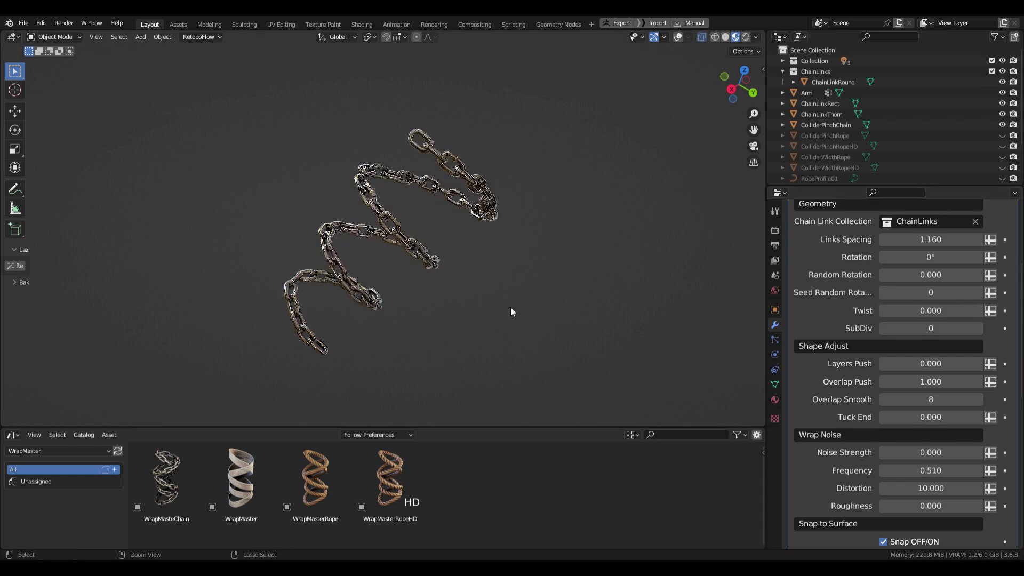
{"action": "key", "text": "ctrl+z"}
{"action": "key", "text": "ctrl+z"}
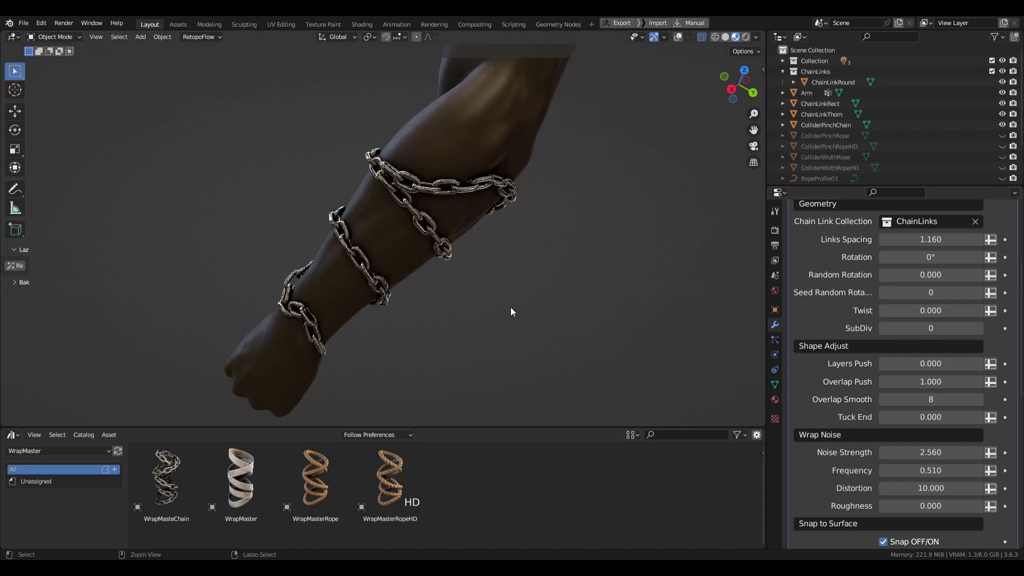
Set the Twist of the chain links around the forearm to 0.620.
{"action": "scroll", "coordinate": [427, 280], "scroll_direction": "up", "scroll_amount": 2}
{"action": "middle_click_drag", "start_coordinate": [361, 261], "coordinate": [397, 264]}
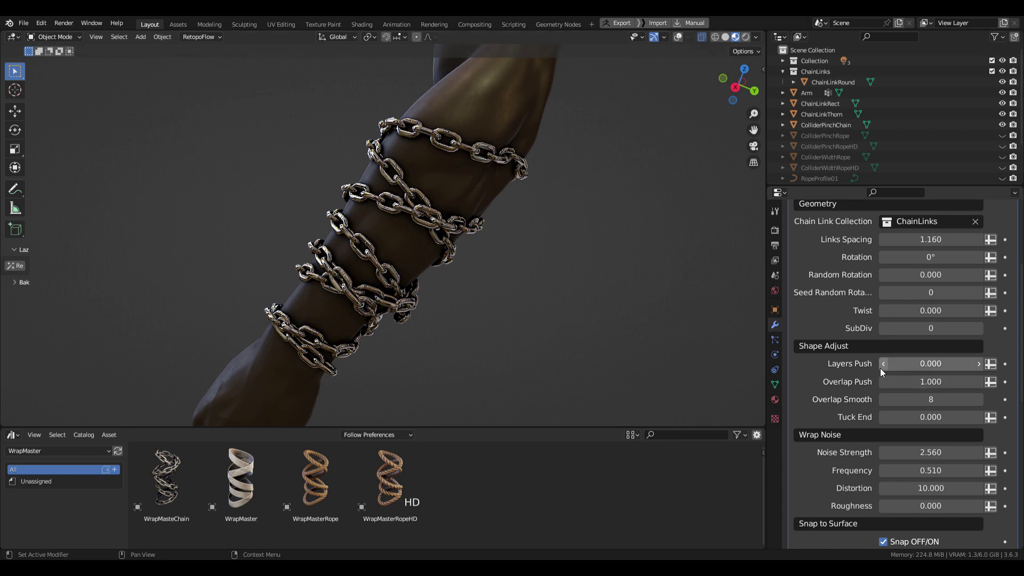
{"action": "left_click_drag", "start_coordinate": [931, 311], "coordinate": [976, 311]}
{"action": "middle_click_drag", "start_coordinate": [465, 287], "coordinate": [336, 379]}
{"action": "scroll", "coordinate": [900, 291], "scroll_direction": "up", "scroll_amount": 2}
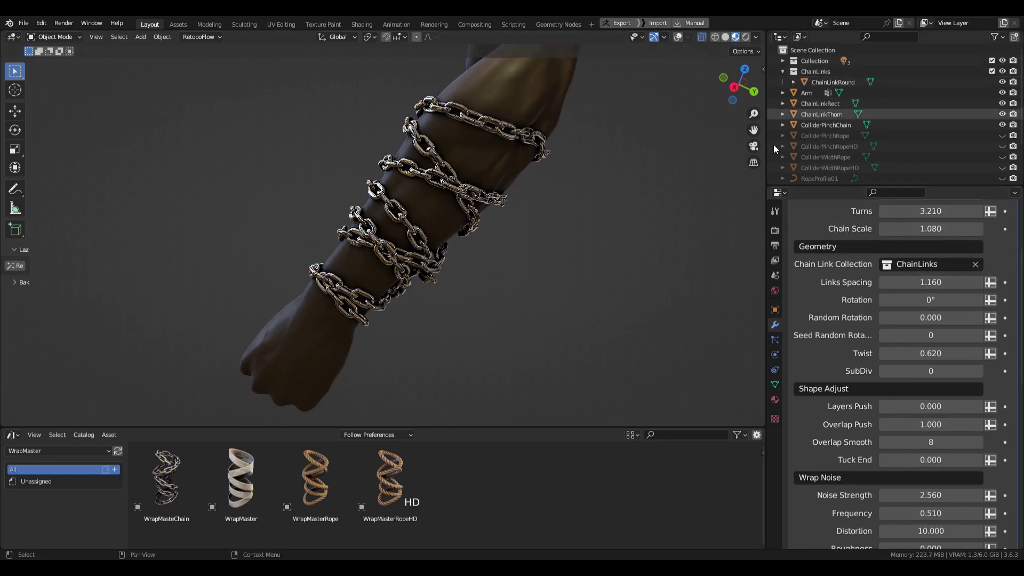
Locate the source chain link objects on the ground beyond the arm and select the round link, ChainLinkRound.
{"action": "middle_click_drag", "start_coordinate": [430, 394], "coordinate": [411, 389]}
{"action": "scroll", "coordinate": [461, 206], "scroll_direction": "down", "scroll_amount": 8}
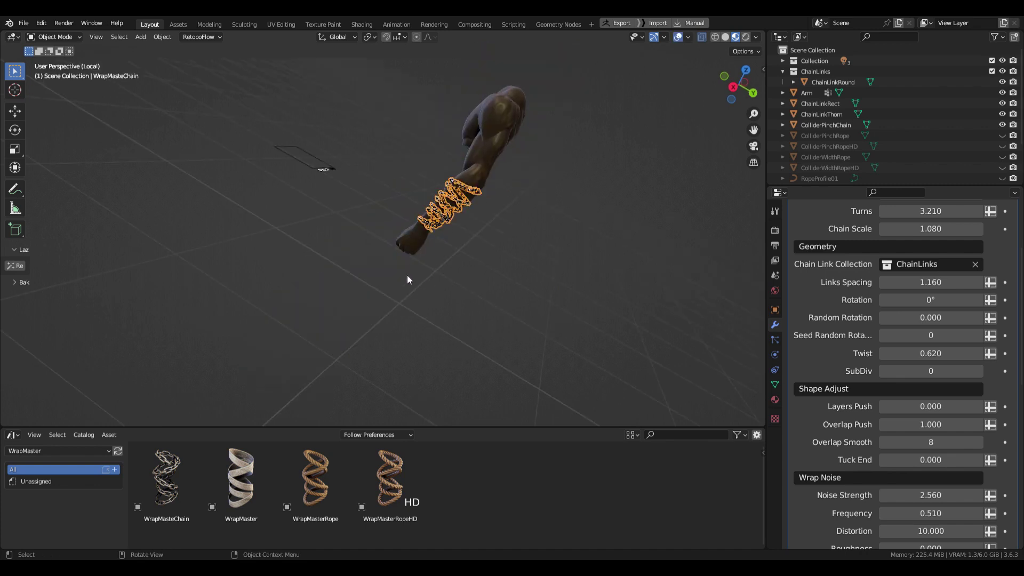
{"action": "middle_click_drag", "start_coordinate": [408, 276], "coordinate": [543, 379]}
{"action": "scroll", "coordinate": [397, 322], "scroll_direction": "up", "scroll_amount": 5}
{"action": "left_click", "coordinate": [510, 348]}
{"action": "mouse_move", "coordinate": [510, 348]}
{"action": "middle_mouse_down"}
{"action": "mouse_move", "coordinate": [536, 370]}
{"action": "mouse_move", "coordinate": [505, 302]}
{"action": "mouse_move", "coordinate": [508, 354]}
{"action": "mouse_move", "coordinate": [522, 338]}
{"action": "middle_mouse_up"}
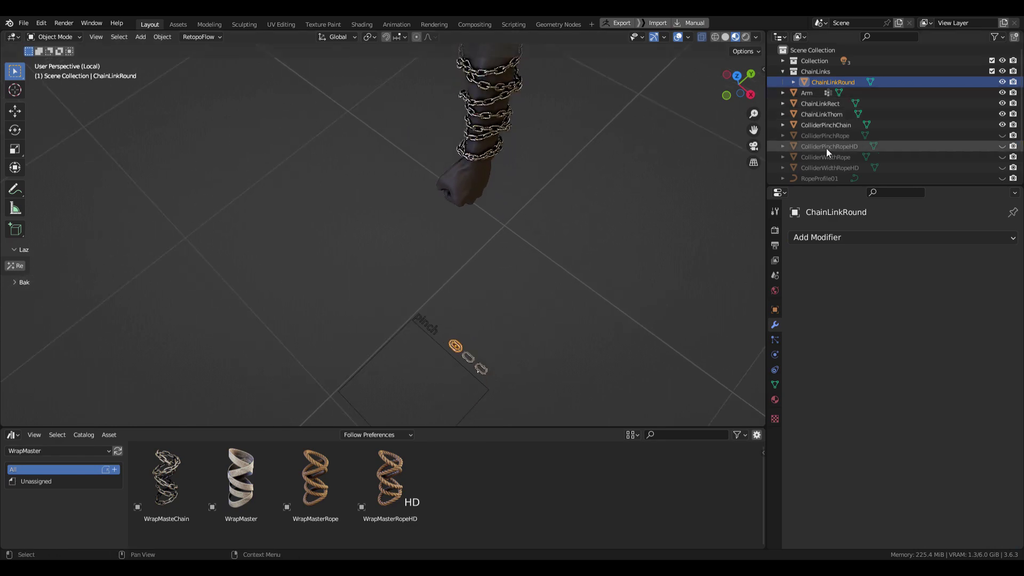
Select the wrapped chain on the forearm and hide the viewport overlays.
{"action": "middle_click_drag", "start_coordinate": [573, 136], "coordinate": [562, 182], "text": "shift"}
{"action": "scroll", "coordinate": [479, 99], "scroll_direction": "up", "scroll_amount": 9}
{"action": "scroll", "coordinate": [482, 104], "scroll_direction": "down", "scroll_amount": 5}
{"action": "middle_click_drag", "start_coordinate": [483, 114], "coordinate": [480, 308], "text": "shift"}
{"action": "left_click", "coordinate": [533, 271]}
{"action": "key", "text": "shift+alt+z"}
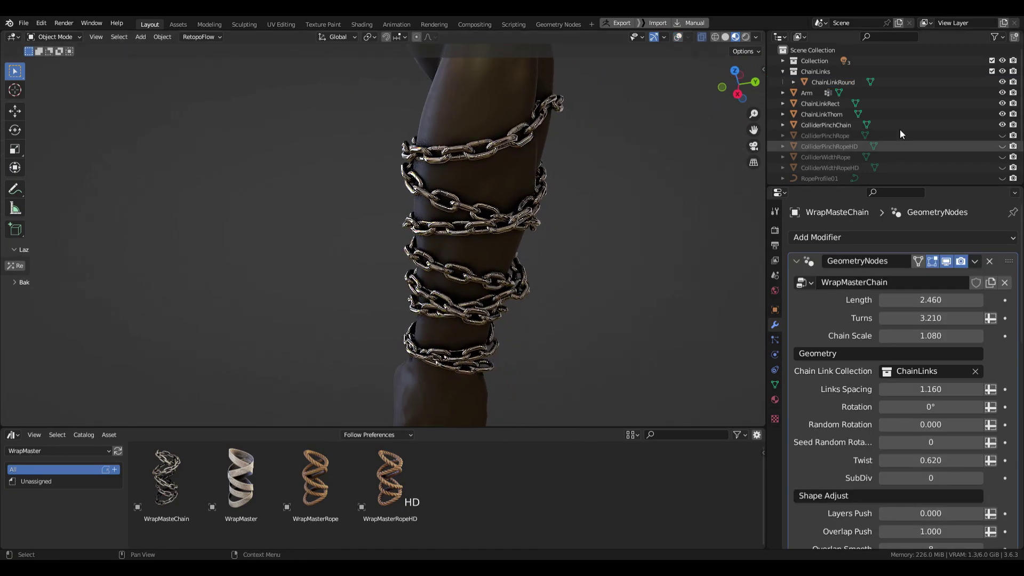
Add the ChainLinkRect and ChainLinkThorn objects to the ChainLinks collection.
{"action": "left_click_drag", "start_coordinate": [818, 103], "coordinate": [828, 89]}
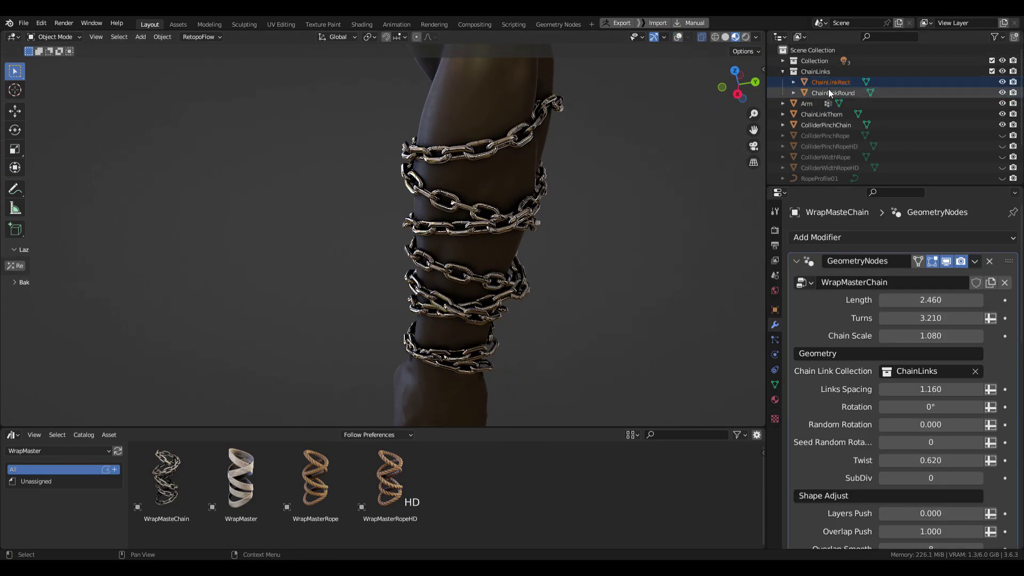
{"action": "middle_click_drag", "start_coordinate": [510, 201], "coordinate": [481, 155]}
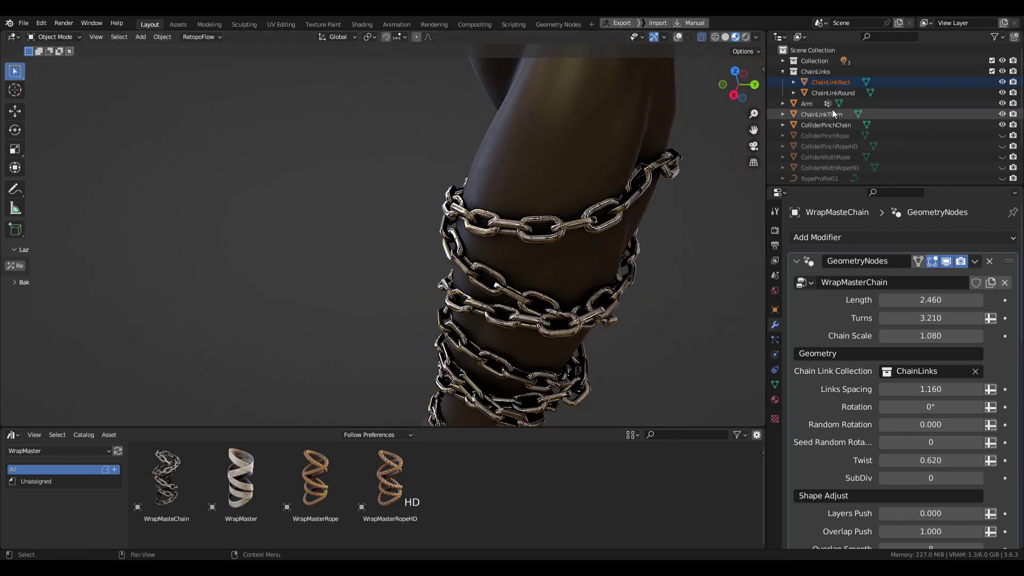
{"action": "left_click_drag", "start_coordinate": [833, 111], "coordinate": [833, 85]}
{"action": "scroll", "coordinate": [514, 249], "scroll_direction": "down", "scroll_amount": 2}
{"action": "middle_click_drag", "start_coordinate": [515, 250], "coordinate": [505, 205], "text": "shift"}
{"action": "scroll", "coordinate": [469, 208], "scroll_direction": "up", "scroll_amount": 5}
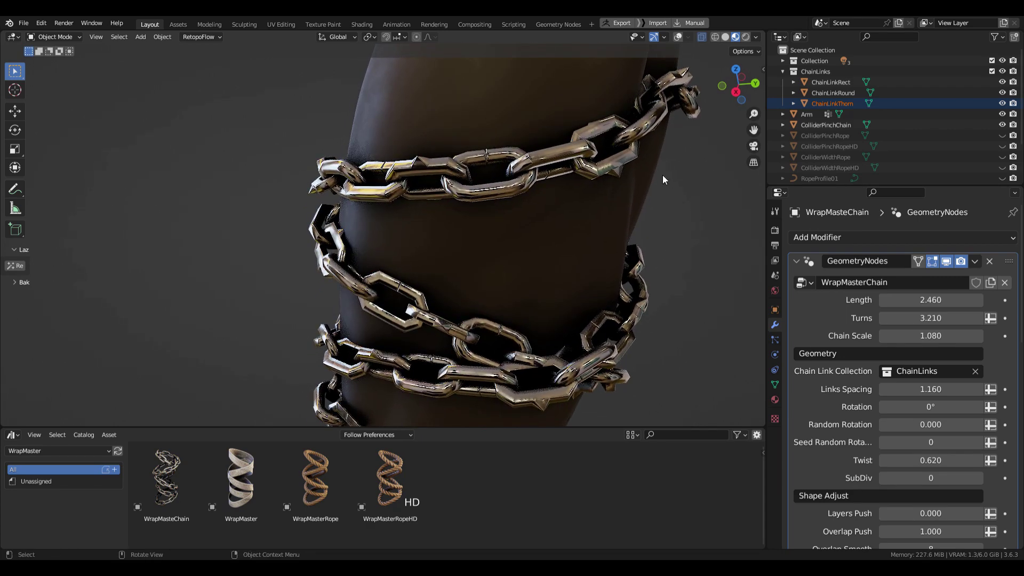
Enable Random Instance Pick for the chain and set Seed Random Pick to 22.
{"action": "scroll", "coordinate": [906, 351], "scroll_direction": "down", "scroll_amount": 10}
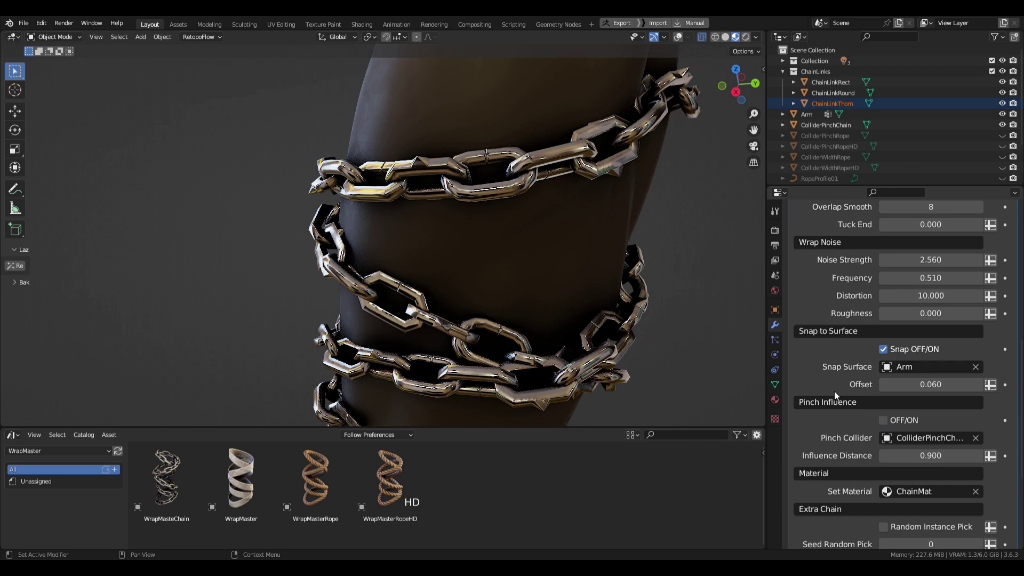
{"action": "scroll", "coordinate": [834, 391], "scroll_direction": "down", "scroll_amount": 5}
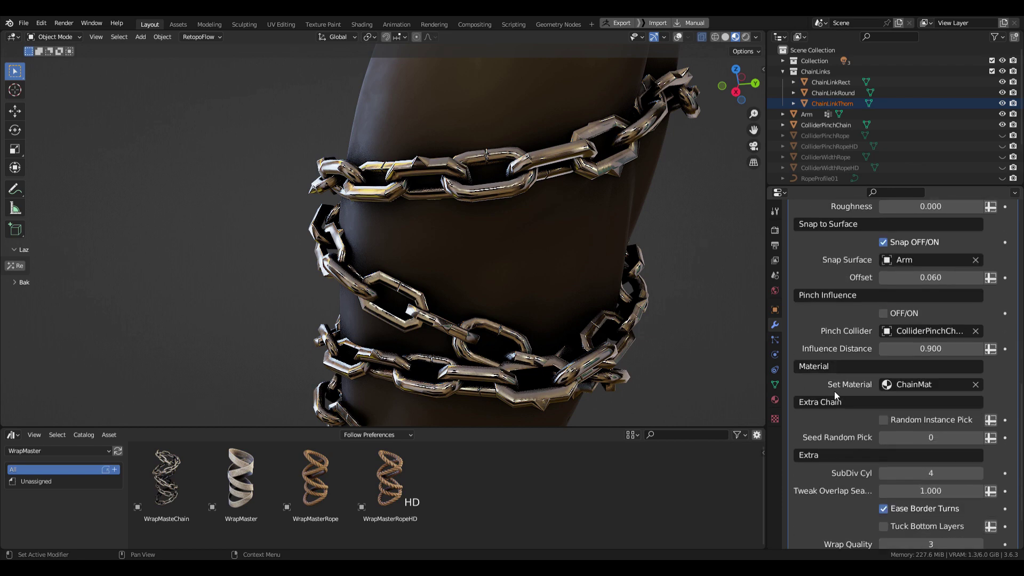
{"action": "left_click", "coordinate": [885, 420]}
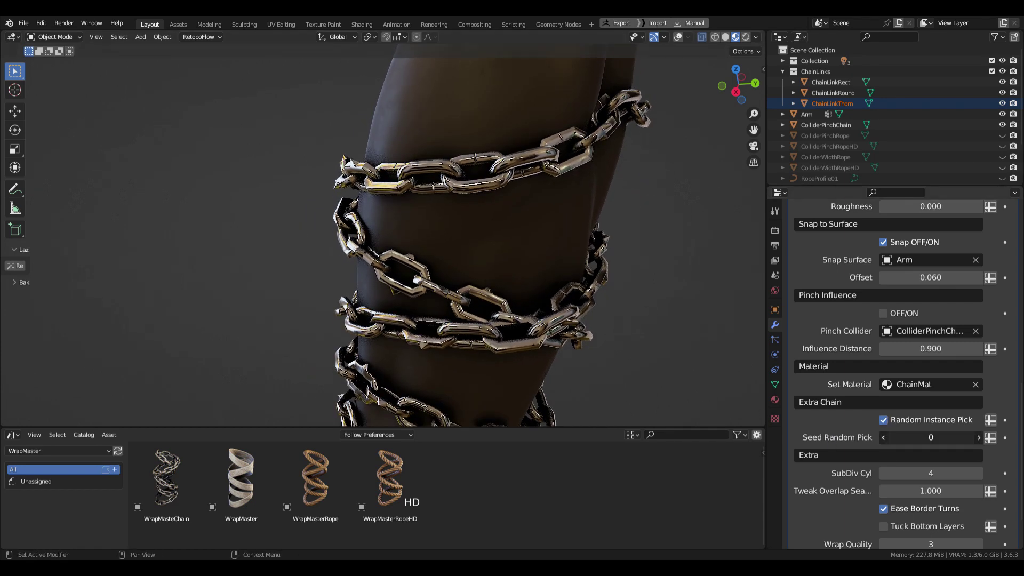
{"action": "left_click_drag", "start_coordinate": [931, 437], "coordinate": [989, 438]}
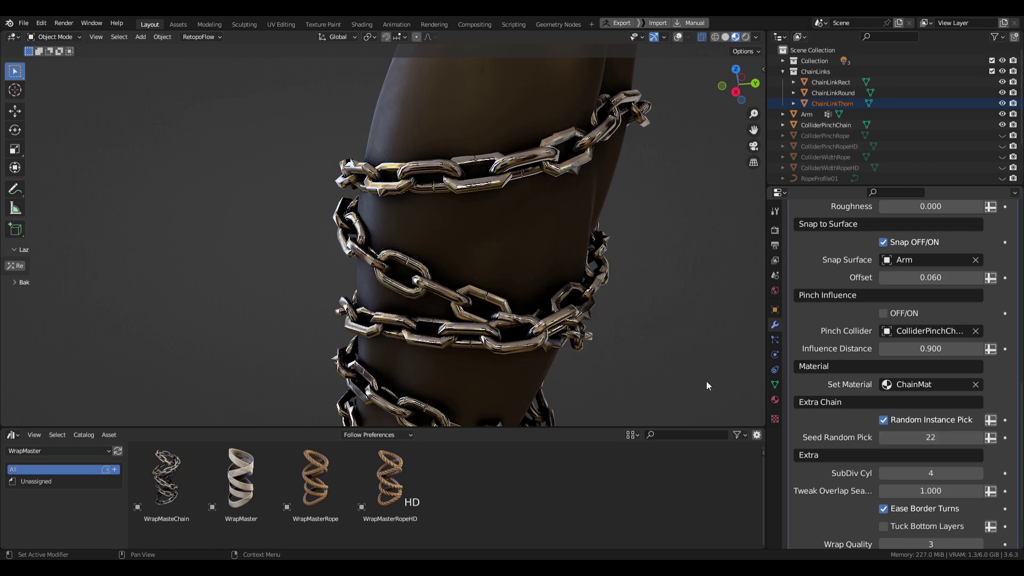
{"action": "middle_click_drag", "start_coordinate": [423, 283], "coordinate": [417, 265], "text": "shift"}
{"action": "middle_click_drag", "start_coordinate": [443, 226], "coordinate": [446, 249], "text": "ctrl"}
{"action": "middle_click_drag", "start_coordinate": [451, 144], "coordinate": [462, 241], "text": "ctrl"}
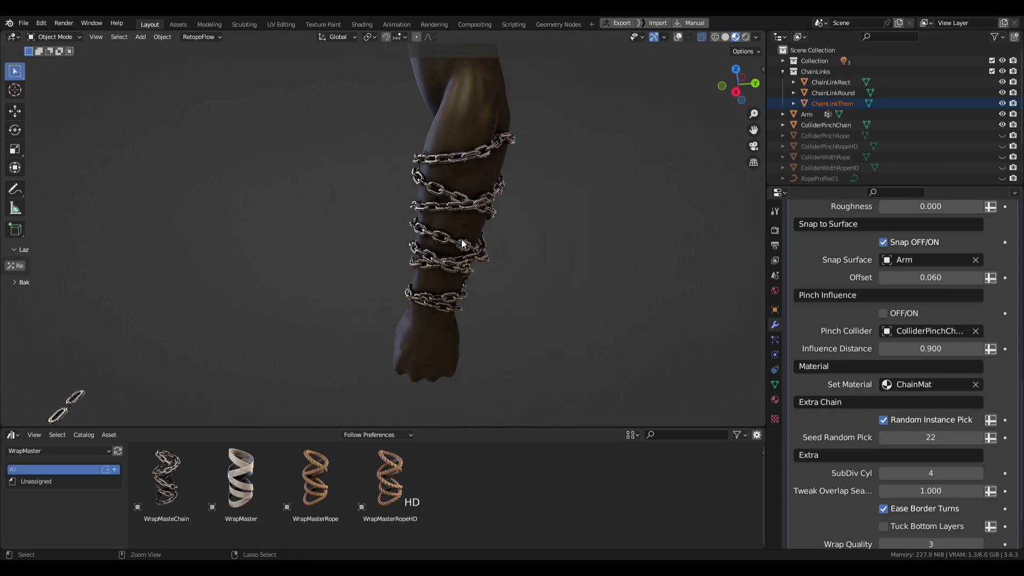
Move ChainLinkRect and ChainLinkRound out of the ChainLinks collection into the Scene Collection.
{"action": "left_click", "coordinate": [840, 82]}
{"action": "left_click", "coordinate": [840, 91], "text": "ctrl"}
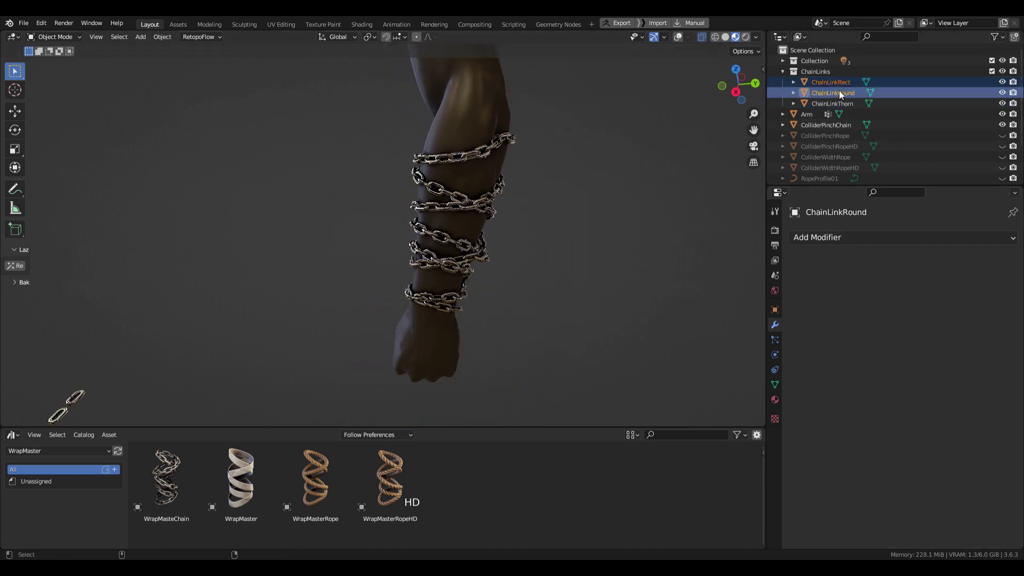
{"action": "left_click_drag", "start_coordinate": [824, 88], "coordinate": [817, 51]}
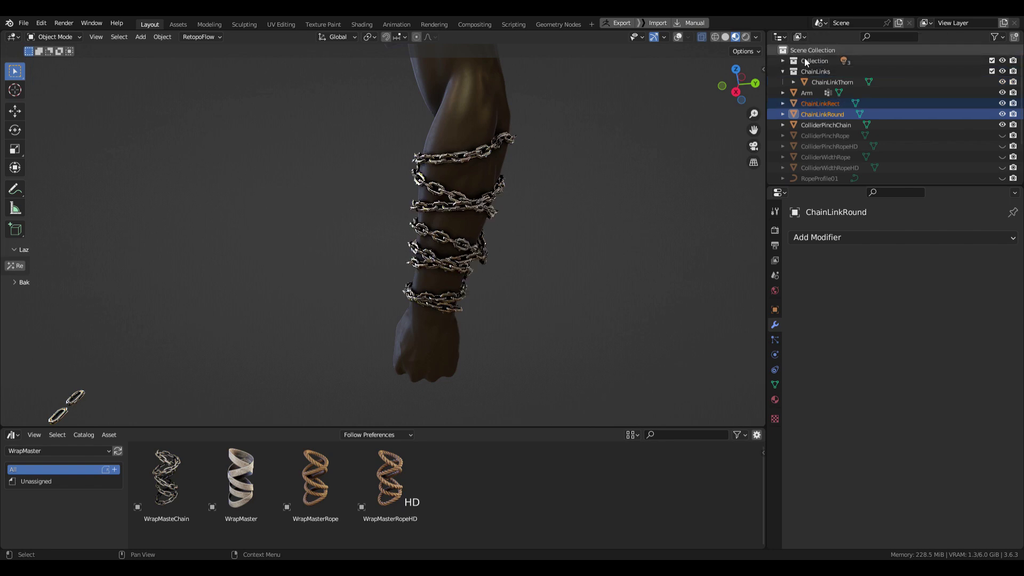
{"action": "middle_click_drag", "start_coordinate": [469, 243], "coordinate": [462, 248]}
{"action": "middle_click_drag", "start_coordinate": [443, 179], "coordinate": [441, 139], "text": "ctrl"}
{"action": "middle_click_drag", "start_coordinate": [430, 271], "coordinate": [459, 266]}
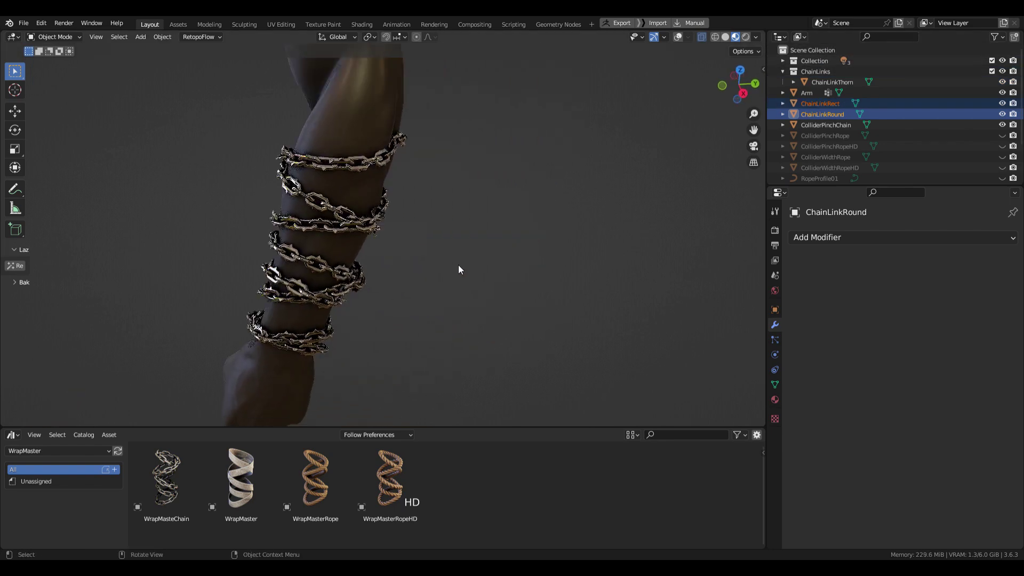
Select the thorn-link chain and examine its wrap around the forearm, toggling the viewport overlays.
{"action": "middle_click_drag", "start_coordinate": [357, 232], "coordinate": [491, 261], "text": "shift"}
{"action": "left_click", "coordinate": [420, 224]}
{"action": "key", "text": "shift+alt+z"}
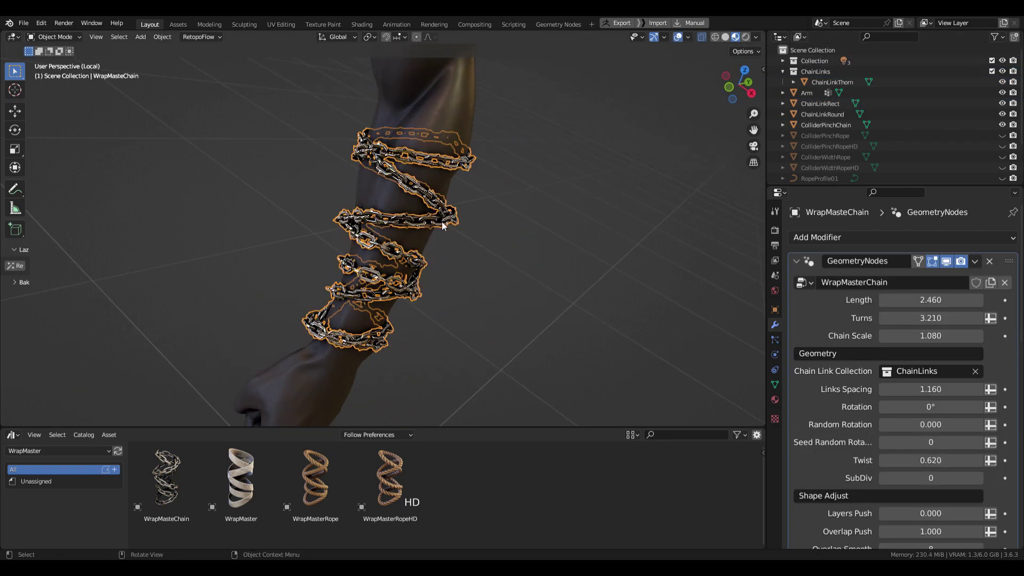
{"action": "middle_click_drag", "start_coordinate": [442, 222], "coordinate": [450, 258]}
{"action": "key", "text": "shift+alt+z"}
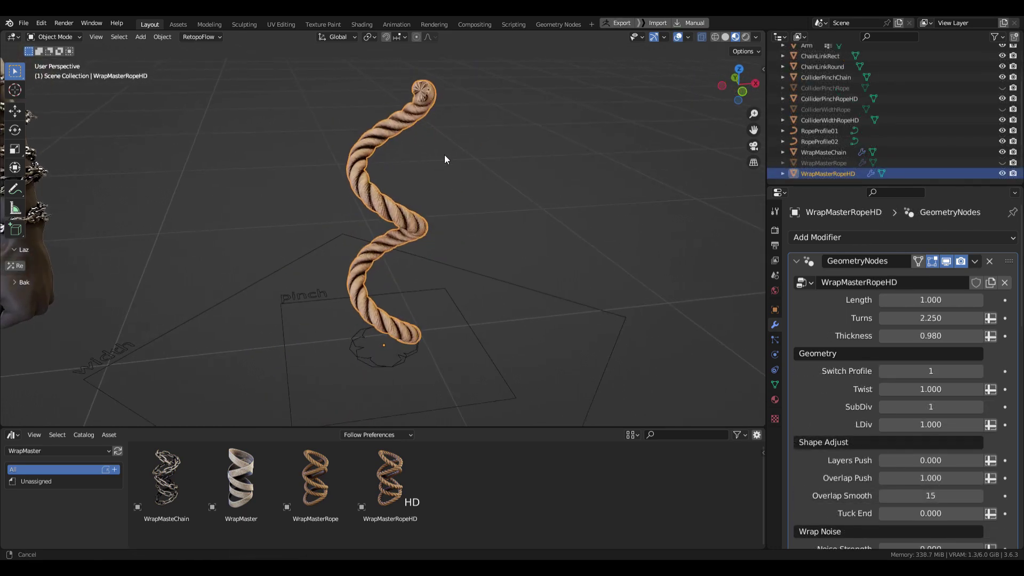
Select the RopeProfile01 curve at the base of the WrapMasterRopeHD spiral.
{"action": "middle_click_drag", "start_coordinate": [445, 159], "coordinate": [558, 291]}
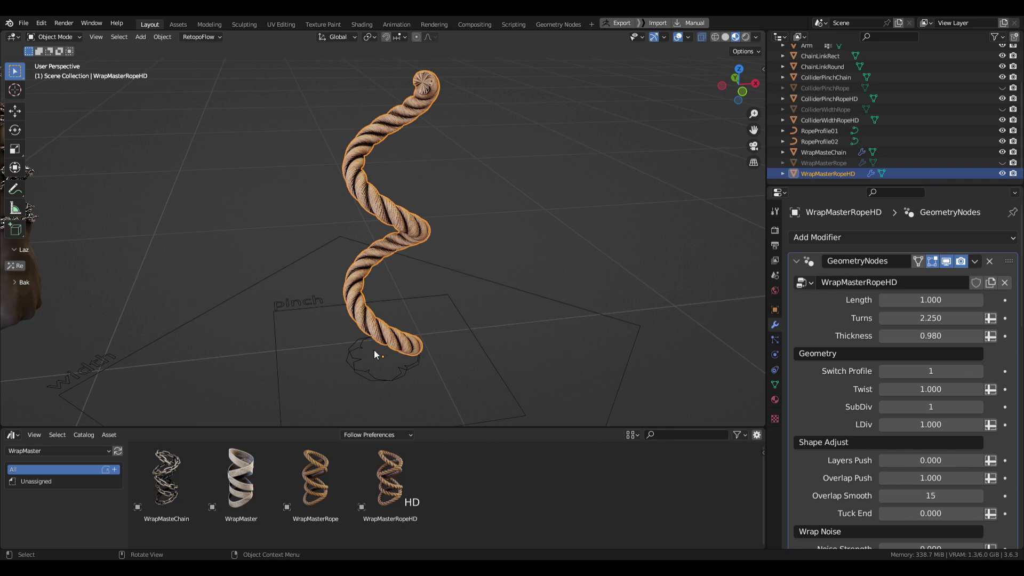
{"action": "middle_click_drag", "start_coordinate": [375, 355], "coordinate": [371, 365], "text": "shift"}
{"action": "left_click", "coordinate": [360, 337]}
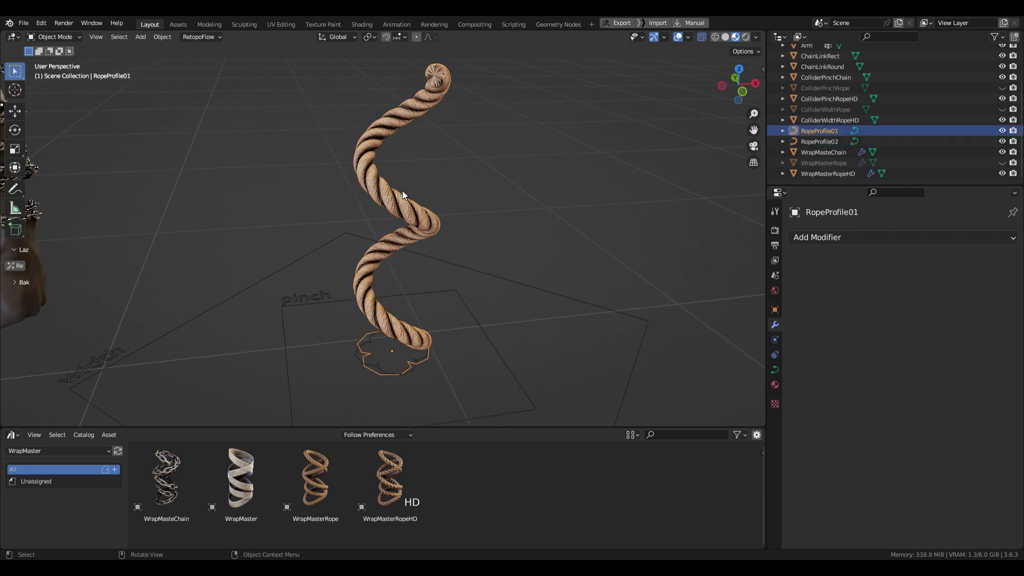
Try the other Switch Profile value on the HD rope and return it to 1.
{"action": "left_click", "coordinate": [390, 205]}
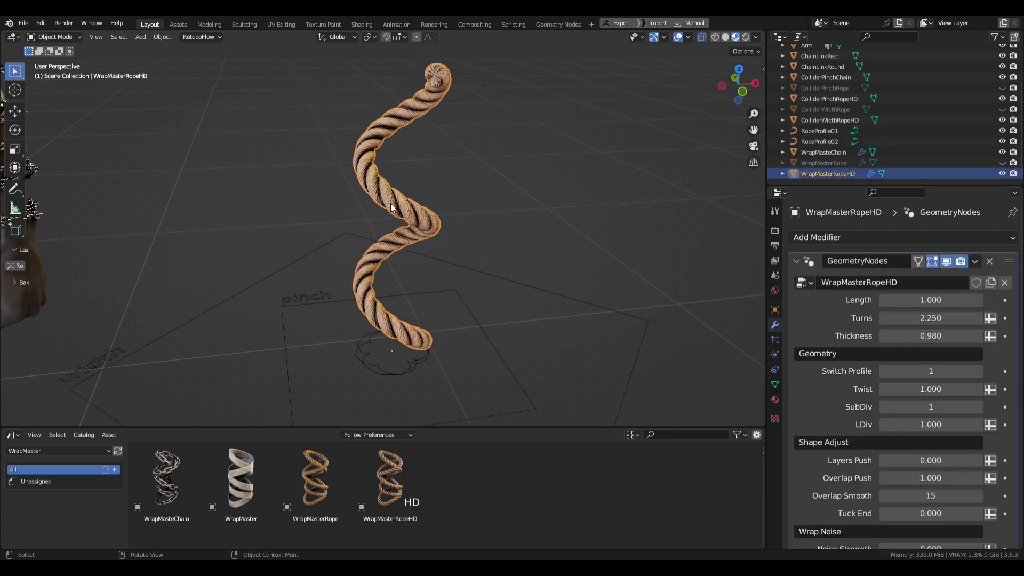
{"action": "left_click", "coordinate": [980, 371]}
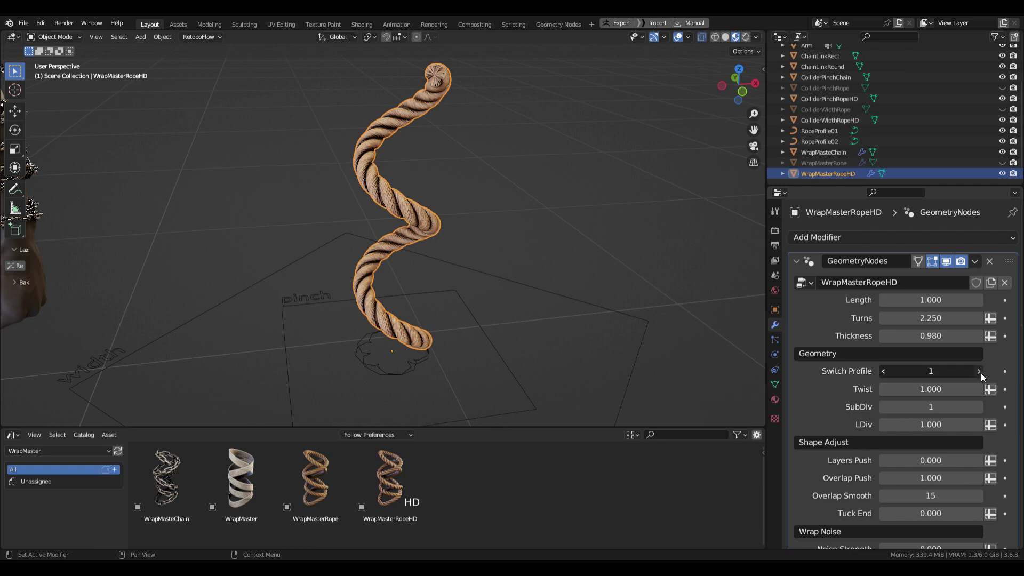
{"action": "left_click", "coordinate": [885, 372]}
Try moving a control point of the RopeProfile01 curve outward in the horizontal plane, and return to Object Mode.
{"action": "left_click", "coordinate": [361, 337]}
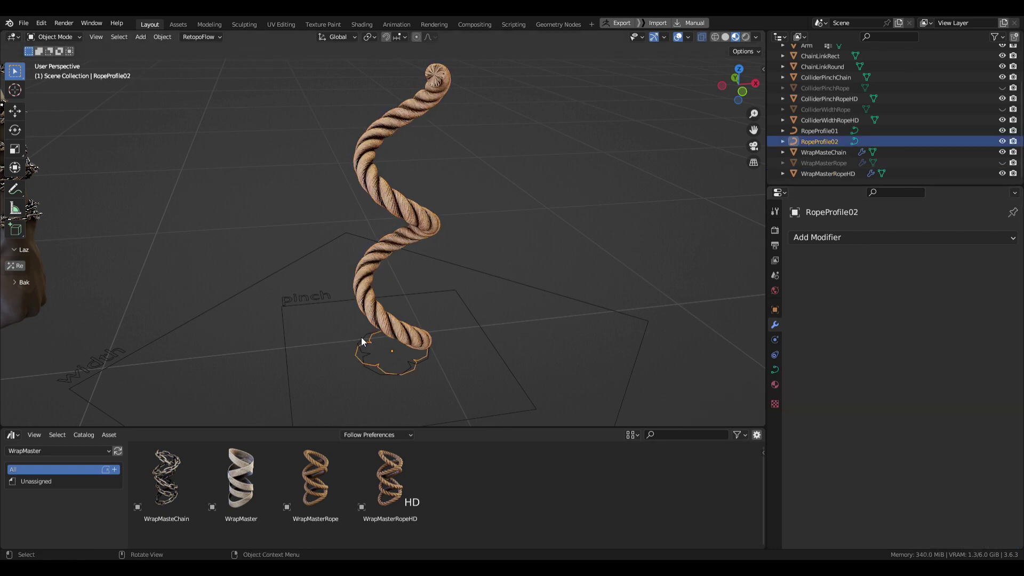
{"action": "left_click", "coordinate": [368, 341]}
{"action": "key", "text": "Tab"}
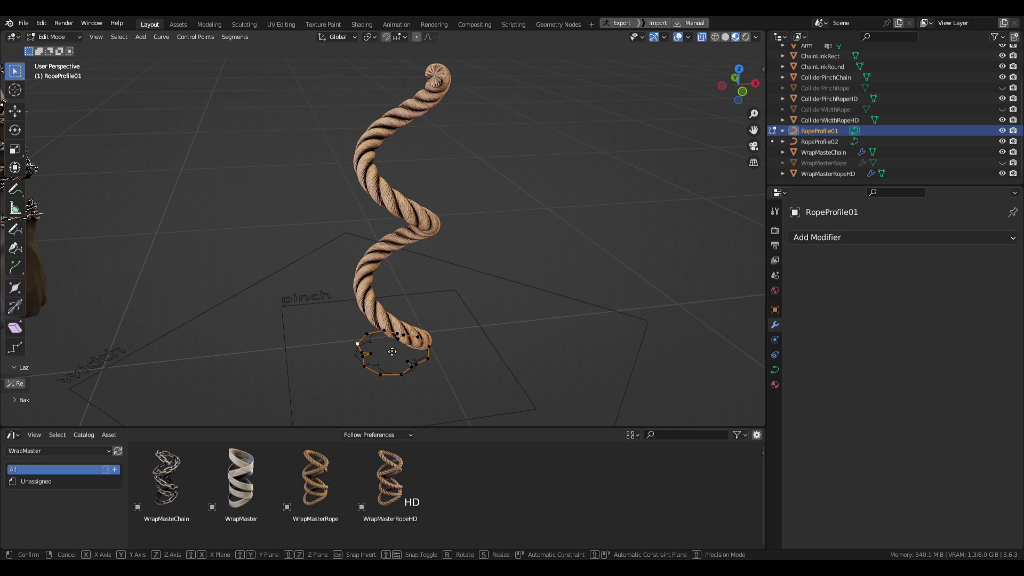
{"action": "key", "text": "g"}
{"action": "key", "text": "shift+z"}
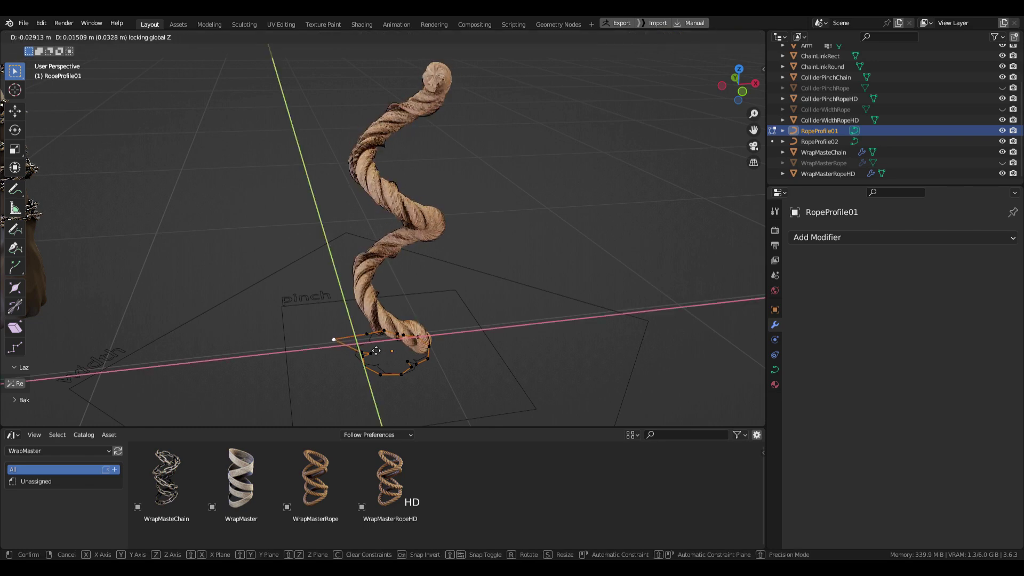
{"action": "left_click", "coordinate": [381, 351]}
{"action": "key", "text": "ctrl+Tab"}
{"action": "left_click", "coordinate": [312, 299]}
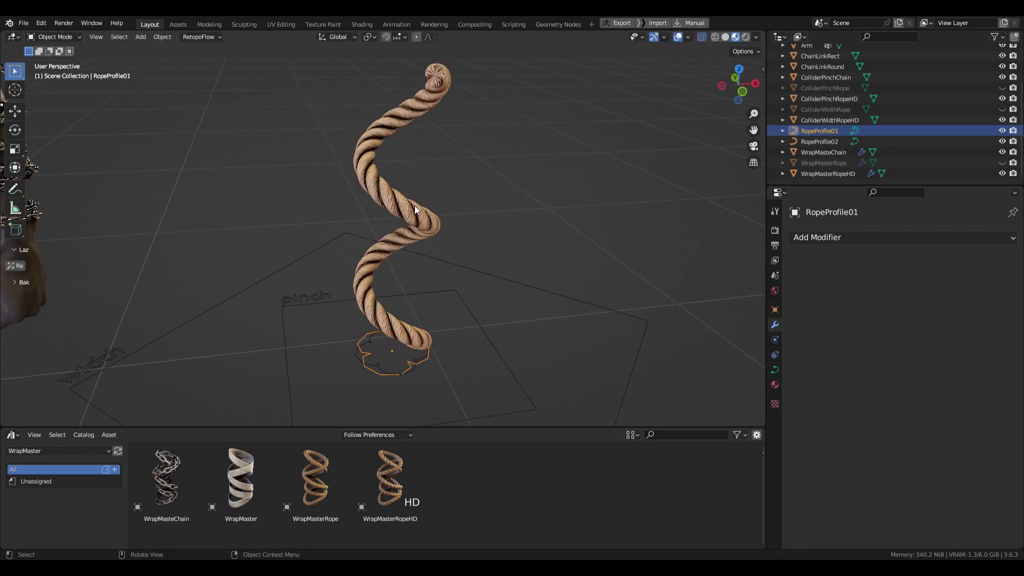
Select the HD rope and set its Twist to 0.960.
{"action": "left_click", "coordinate": [415, 206]}
{"action": "middle_click_drag", "start_coordinate": [399, 230], "coordinate": [449, 271], "text": "shift"}
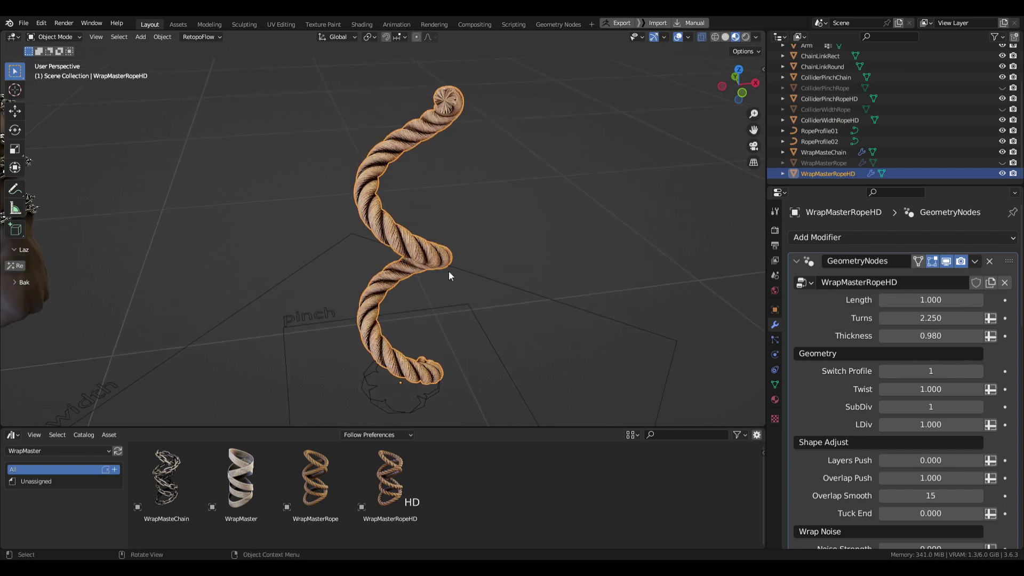
{"action": "left_click_drag", "start_coordinate": [928, 394], "coordinate": [879, 388]}
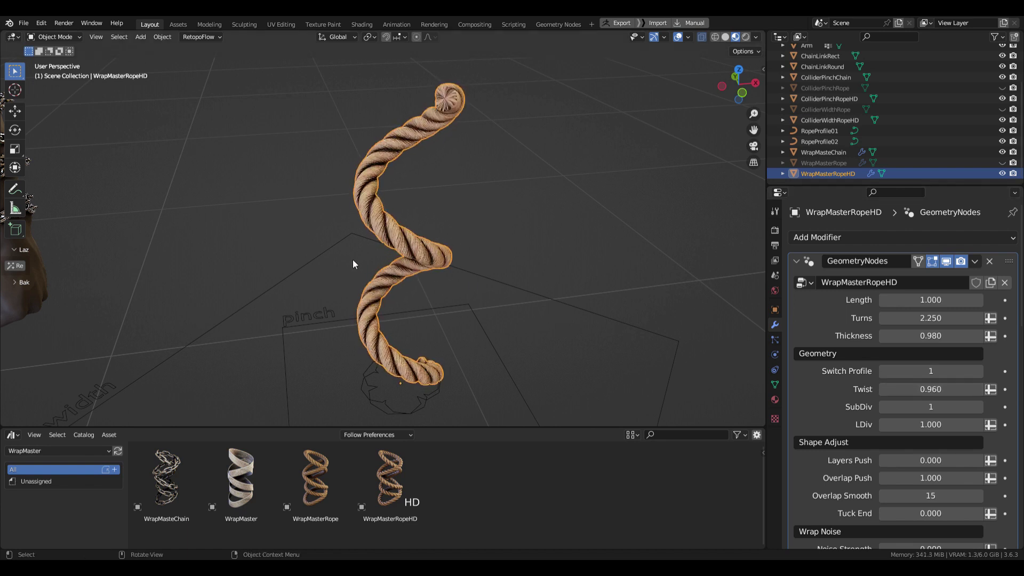
{"action": "scroll", "coordinate": [353, 259], "scroll_direction": "up", "scroll_amount": 2}
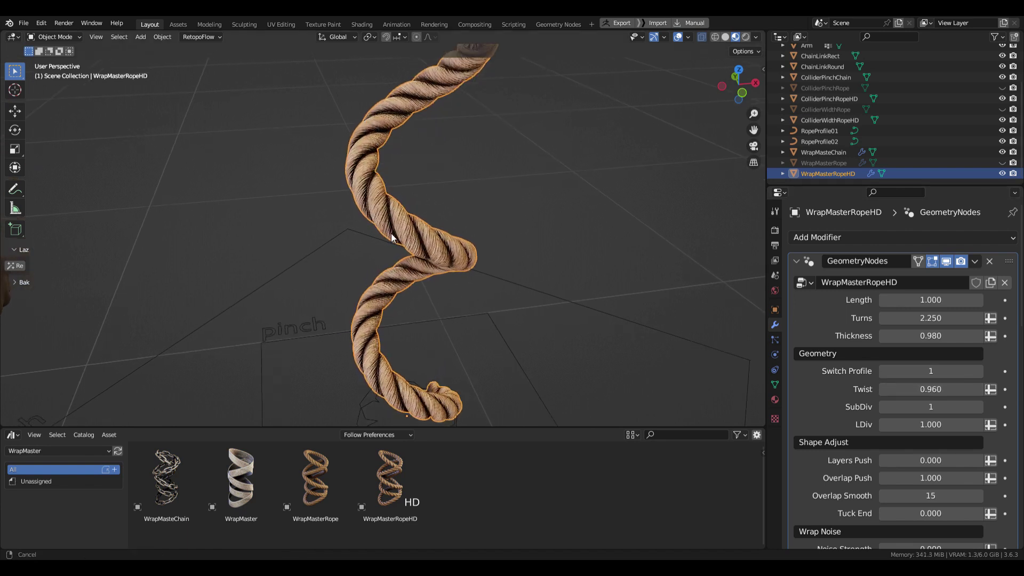
Try a lower SubDiv on the HD rope, return it to 1, and set LDiv to 0.920.
{"action": "left_click", "coordinate": [884, 406]}
{"action": "left_click", "coordinate": [977, 408]}
{"action": "mouse_move", "coordinate": [961, 425]}
{"action": "left_mouse_down"}
{"action": "mouse_move", "coordinate": [943, 425]}
{"action": "mouse_move", "coordinate": [951, 425]}
{"action": "left_mouse_up"}
{"action": "scroll", "coordinate": [432, 268], "scroll_direction": "down", "scroll_amount": 4}
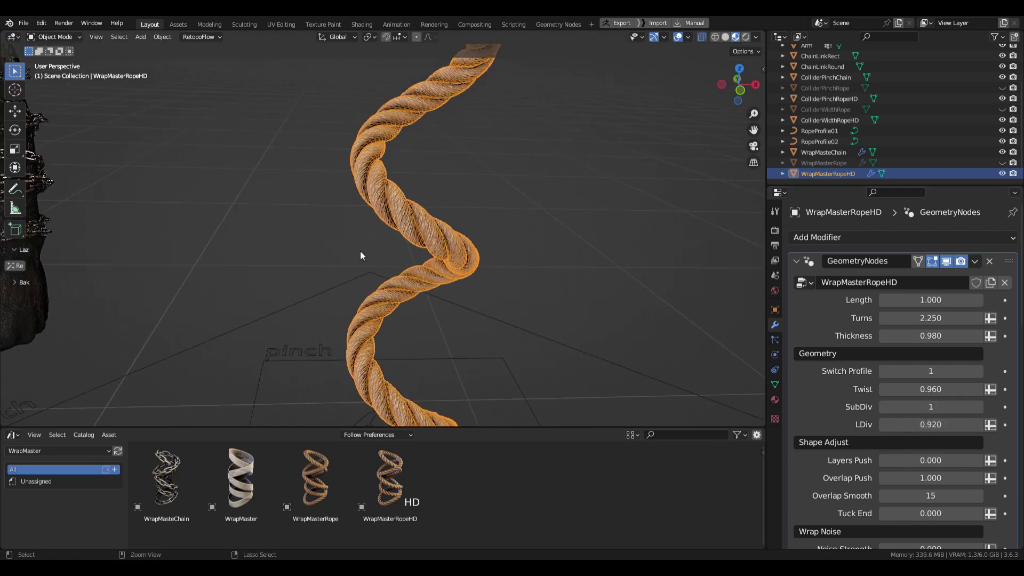
Switch the HD rope to its low poly version, viewed in Solid shading, and set Low Poly Sides to 11.
{"action": "scroll", "coordinate": [402, 224], "scroll_direction": "up", "scroll_amount": 4}
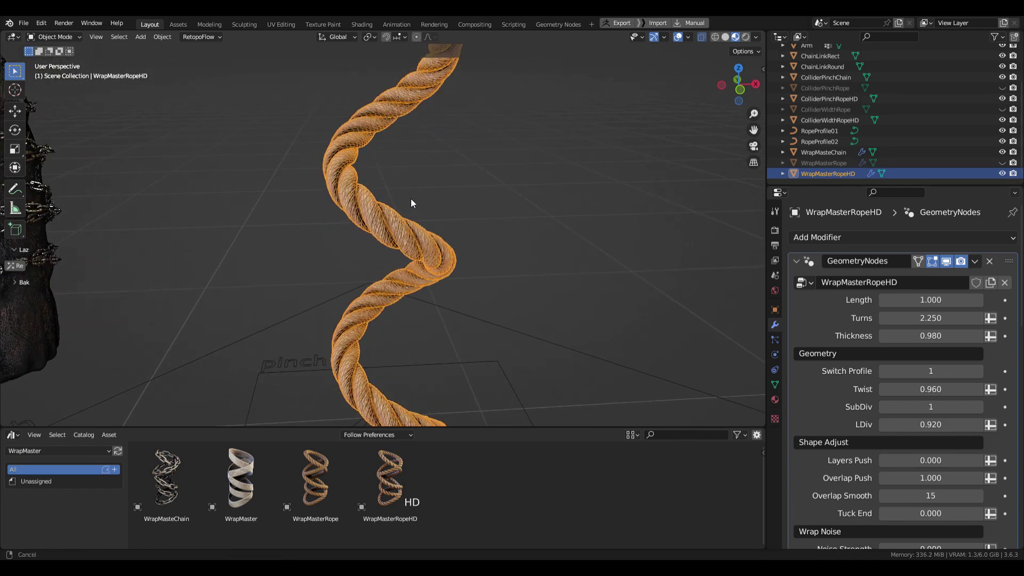
{"action": "scroll", "coordinate": [885, 373], "scroll_direction": "down", "scroll_amount": 15}
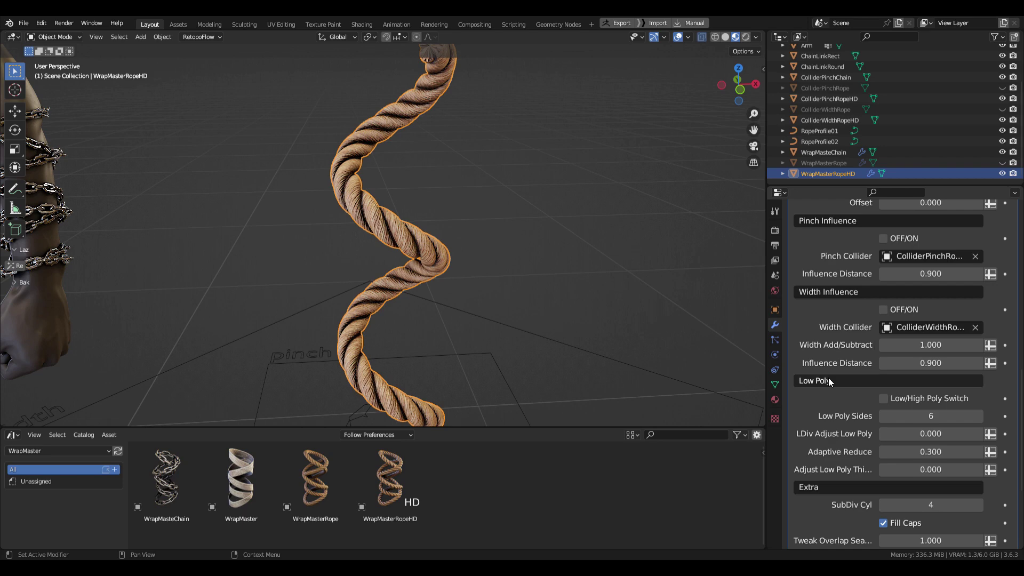
{"action": "left_click", "coordinate": [884, 399]}
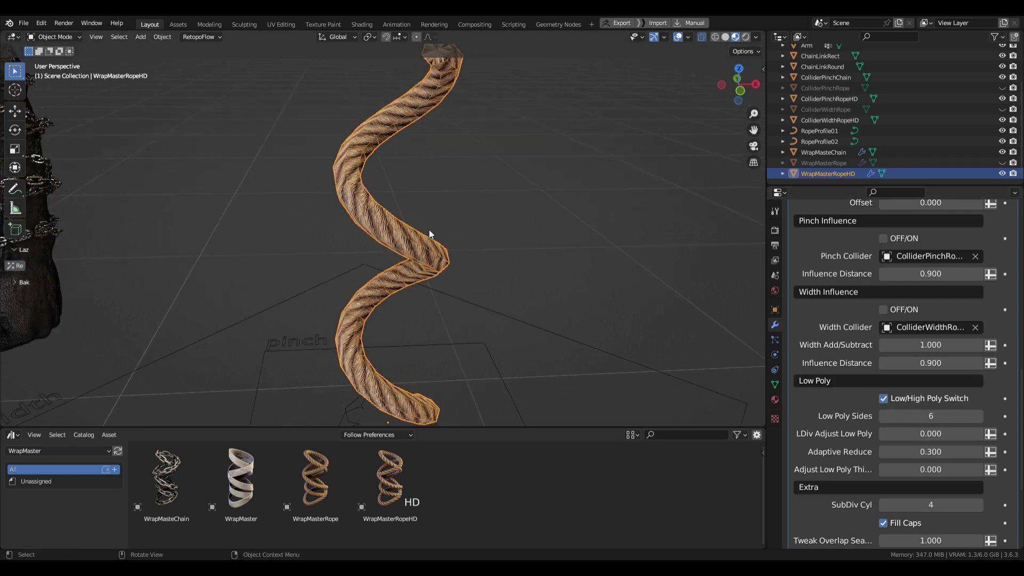
{"action": "key", "text": "z"}
{"action": "left_click", "coordinate": [517, 226]}
{"action": "mouse_move", "coordinate": [491, 218]}
{"action": "middle_mouse_down"}
{"action": "mouse_move", "coordinate": [459, 211]}
{"action": "mouse_move", "coordinate": [492, 233]}
{"action": "middle_mouse_up"}
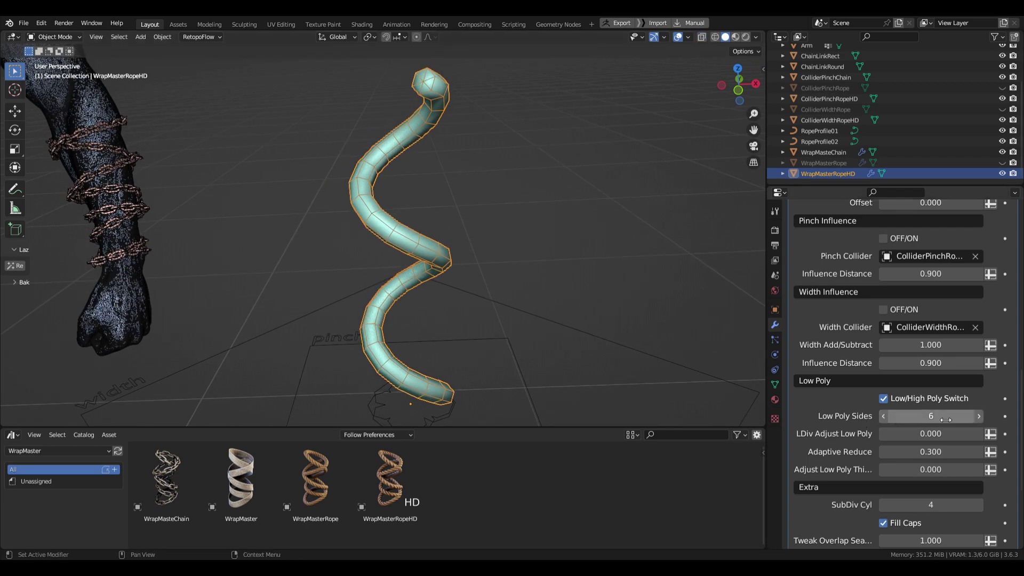
{"action": "left_click_drag", "start_coordinate": [907, 416], "coordinate": [953, 416]}
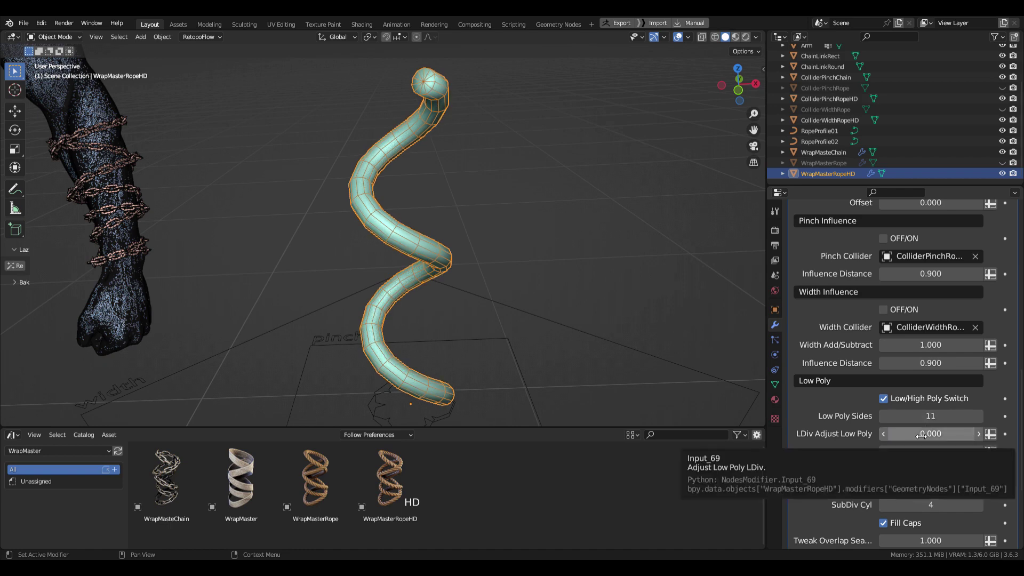
Set the HD rope's Length to 2.070 and its Thickness to 0.650.
{"action": "scroll", "coordinate": [849, 317], "scroll_direction": "up", "scroll_amount": 15}
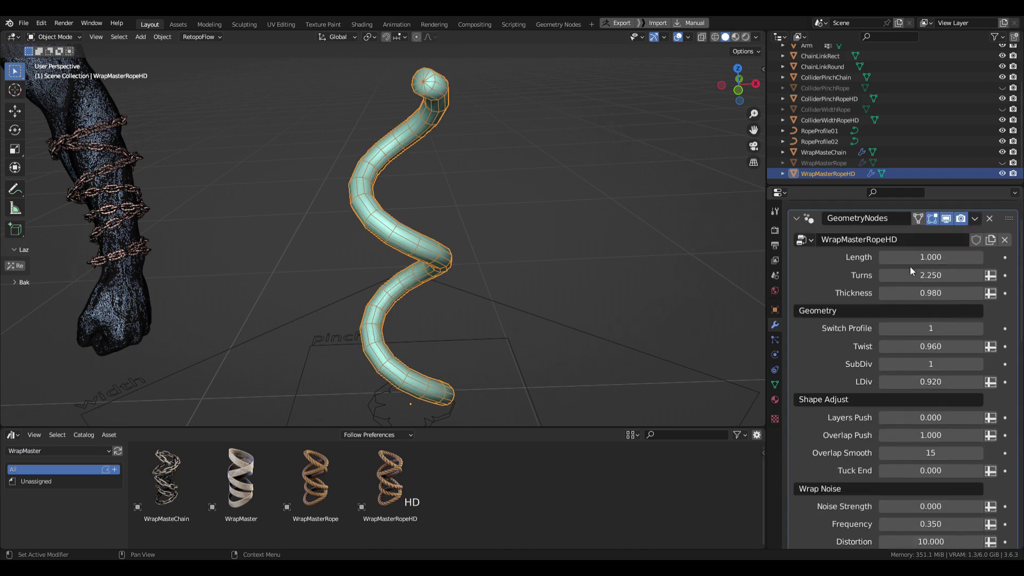
{"action": "left_click_drag", "start_coordinate": [911, 259], "coordinate": [956, 259]}
{"action": "left_click_drag", "start_coordinate": [914, 293], "coordinate": [886, 293]}
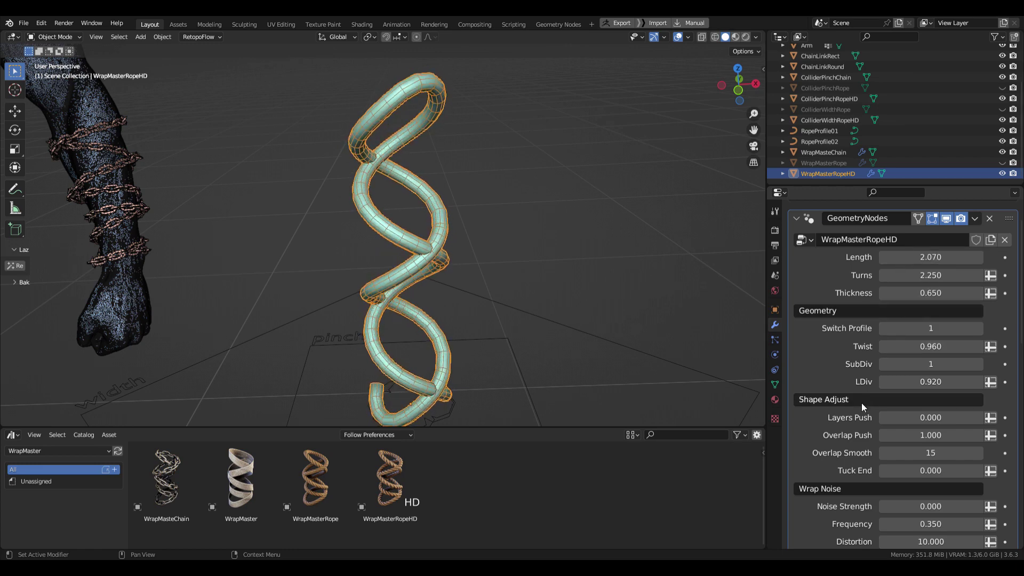
Set the HD rope's Overlap Push to 6.030 and inspect the places where the strands cross.
{"action": "scroll", "coordinate": [862, 402], "scroll_direction": "down", "scroll_amount": 1}
{"action": "left_click_drag", "start_coordinate": [931, 414], "coordinate": [979, 414]}
{"action": "middle_click_drag", "start_coordinate": [460, 349], "coordinate": [411, 315]}
{"action": "scroll", "coordinate": [459, 288], "scroll_direction": "up", "scroll_amount": 4}
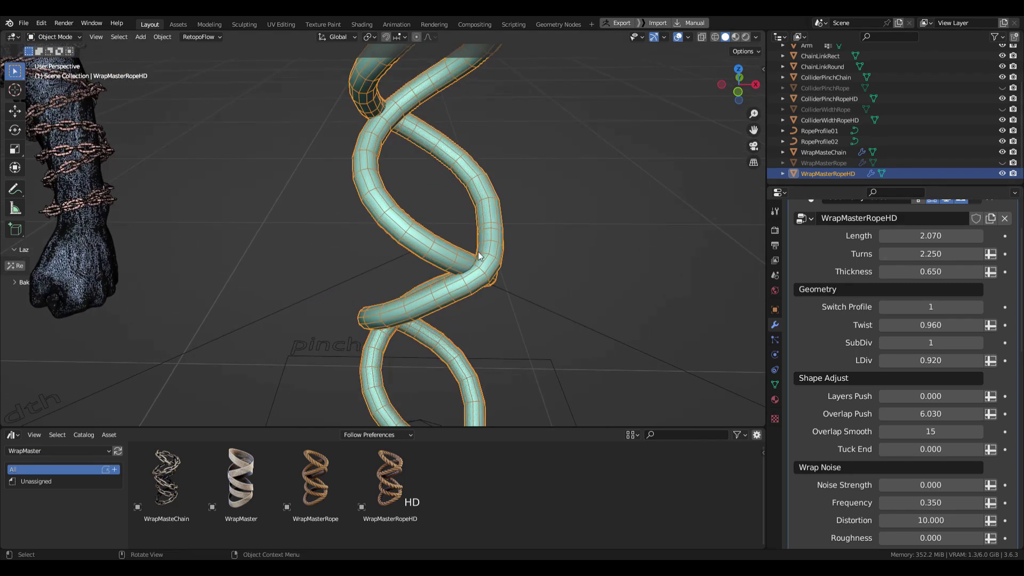
{"action": "middle_click_drag", "start_coordinate": [459, 320], "coordinate": [451, 277], "text": "shift"}
{"action": "scroll", "coordinate": [450, 277], "scroll_direction": "down", "scroll_amount": 2}
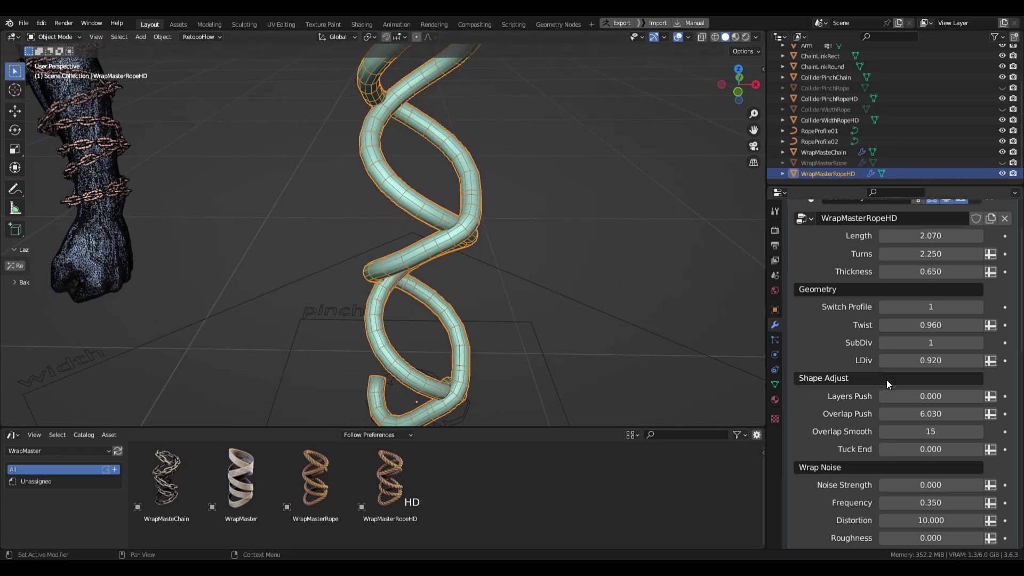
Set LDiv Adjust Low Poly to 0.080 and Adaptive Reduce to 0.280, and compare the low and high poly ropes.
{"action": "scroll", "coordinate": [886, 379], "scroll_direction": "down", "scroll_amount": 13}
{"action": "scroll", "coordinate": [862, 369], "scroll_direction": "down", "scroll_amount": 5}
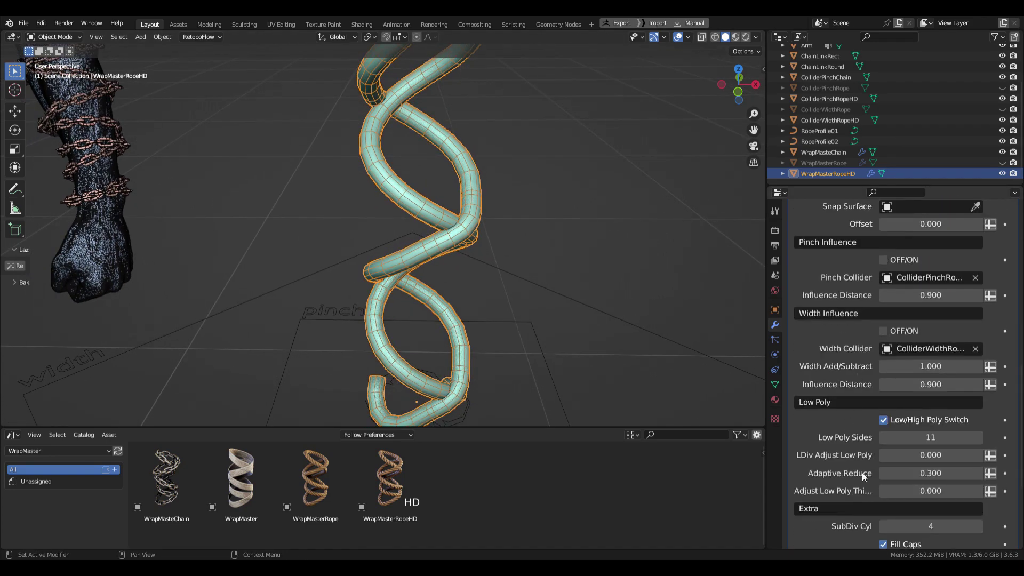
{"action": "left_click_drag", "start_coordinate": [931, 455], "coordinate": [902, 491]}
{"action": "left_click", "coordinate": [885, 419]}
{"action": "left_click", "coordinate": [885, 420]}
Reset the low poly thickness adjustment to 0 and switch the HD rope back to high poly.
{"action": "double_click", "coordinate": [902, 491]}
{"action": "type", "text": "0"}
{"action": "key", "text": "Return"}
{"action": "left_click", "coordinate": [884, 420]}
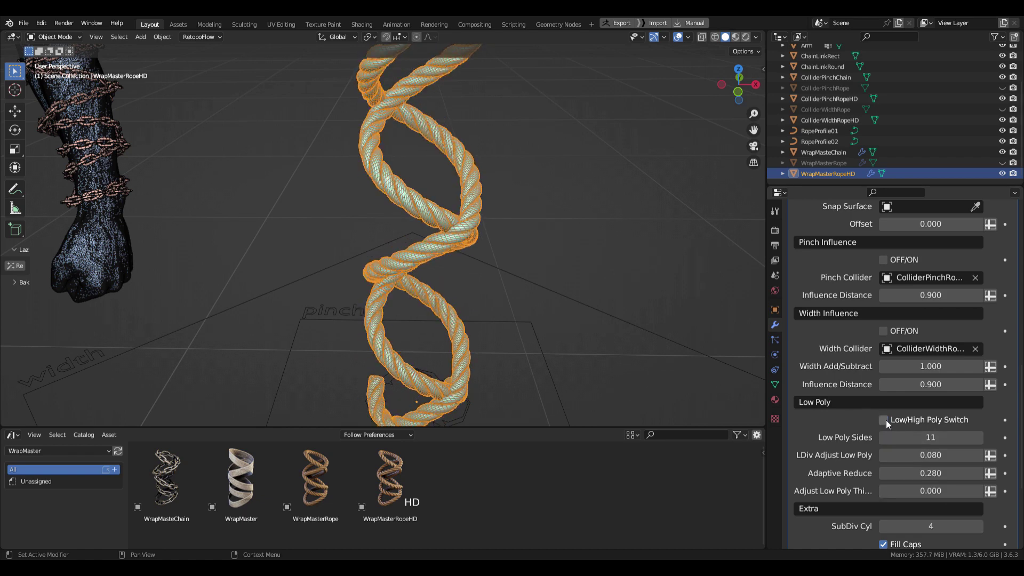